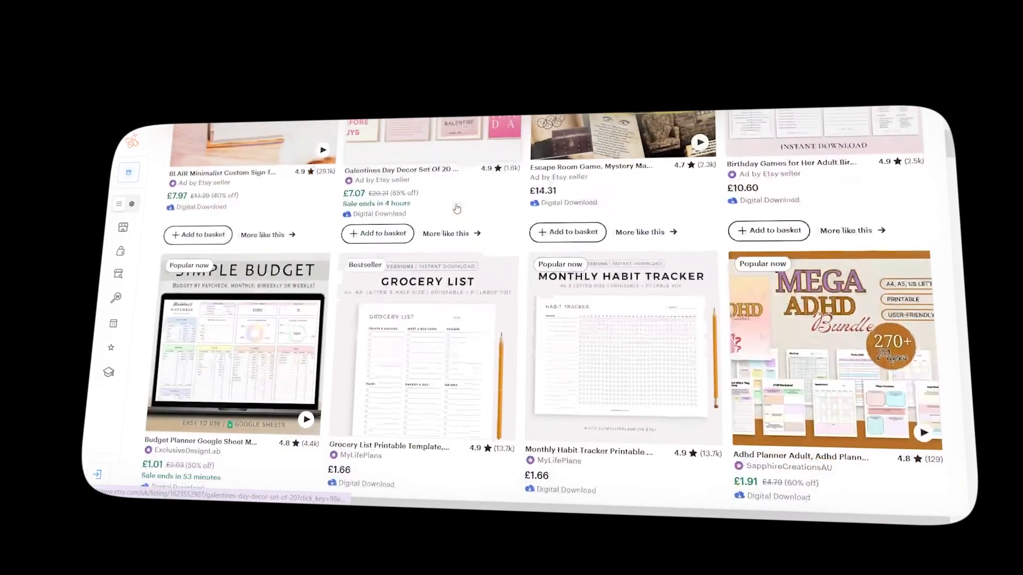
# Browse the Etsy search results for digital planners, printable trackers, calendars and coloring pages.
pyautogui.scroll(-6, 457, 208)
pyautogui.scroll(-5, 458, 208)
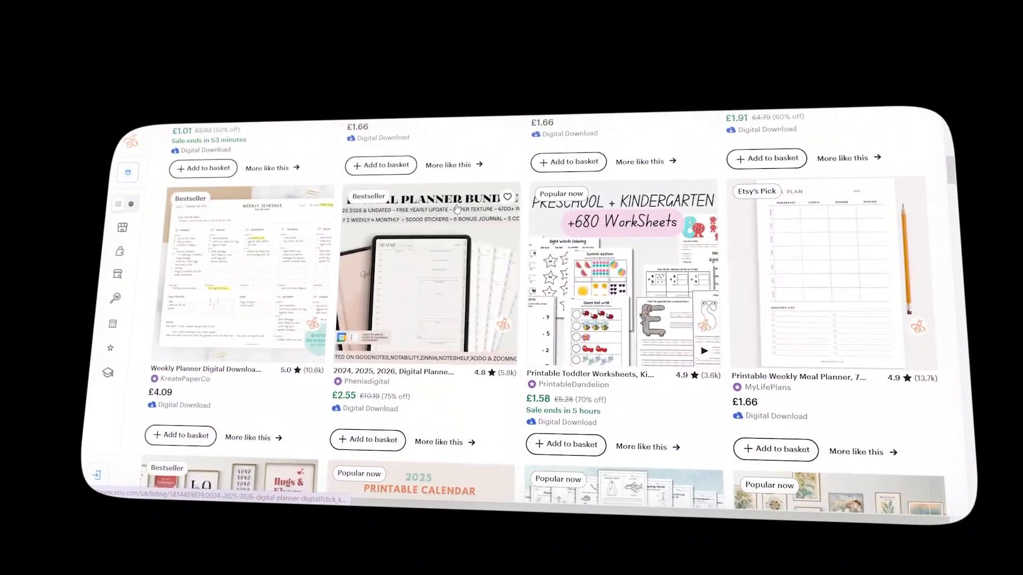
pyautogui.scroll(-4, 457, 208)
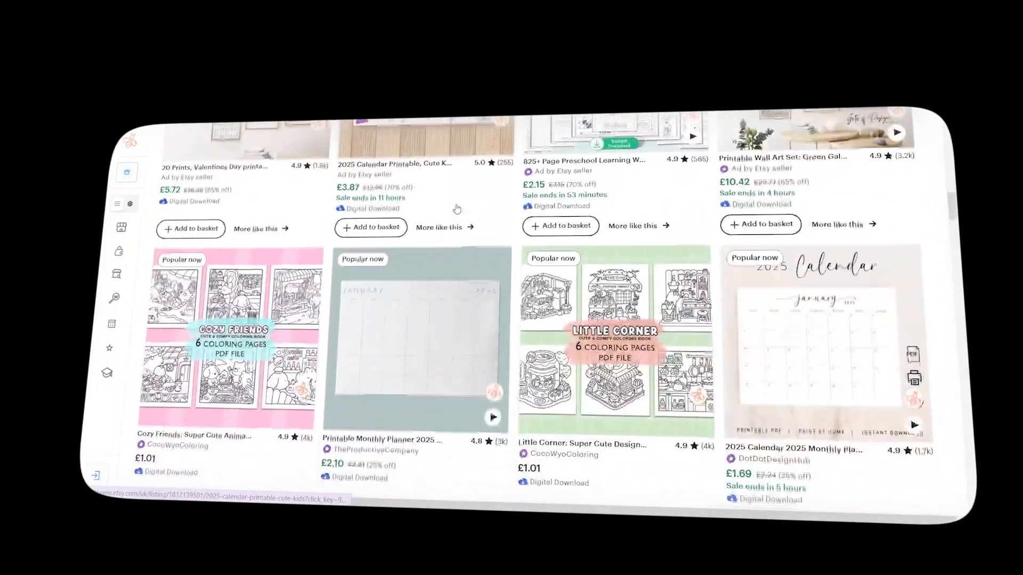
pyautogui.scroll(-4, 457, 208)
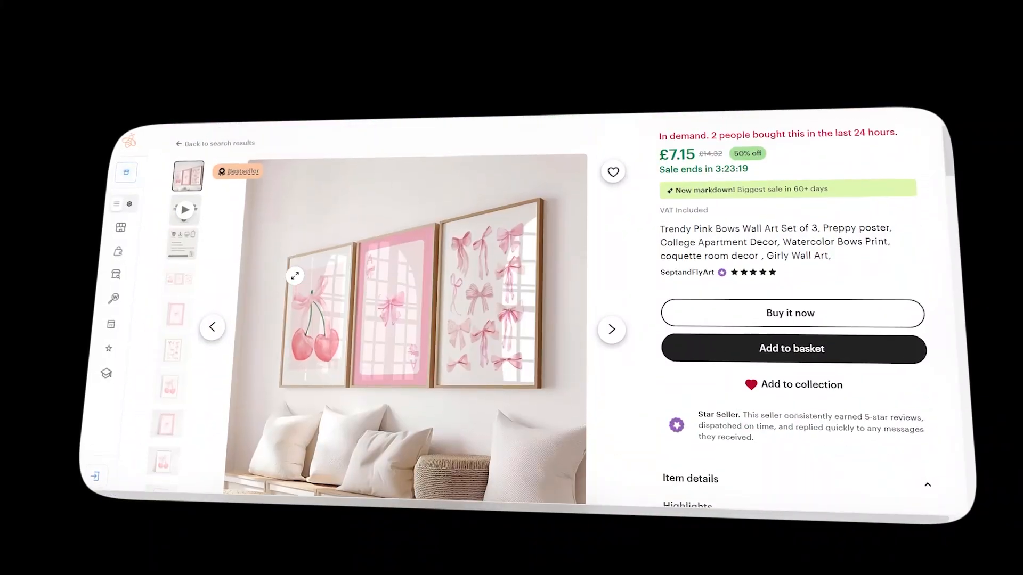
# Examine the Trendy Pink Bows Wall Art Set of 3 listing.
pyautogui.scroll(1, 295, 276)
pyautogui.scroll(-1, 294, 276)
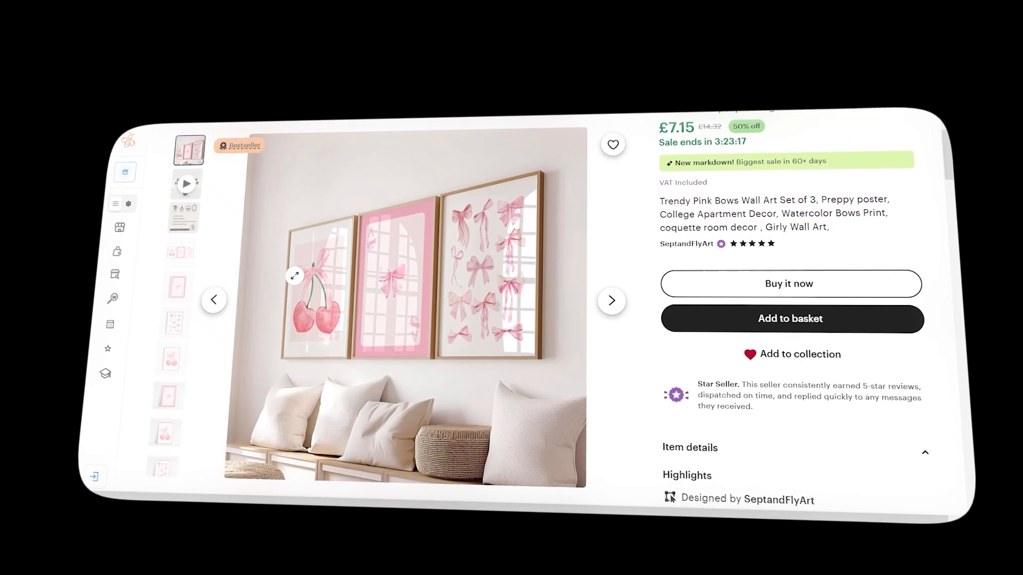
pyautogui.scroll(1, 294, 276)
pyautogui.scroll(-1, 295, 276)
pyautogui.scroll(1, 295, 276)
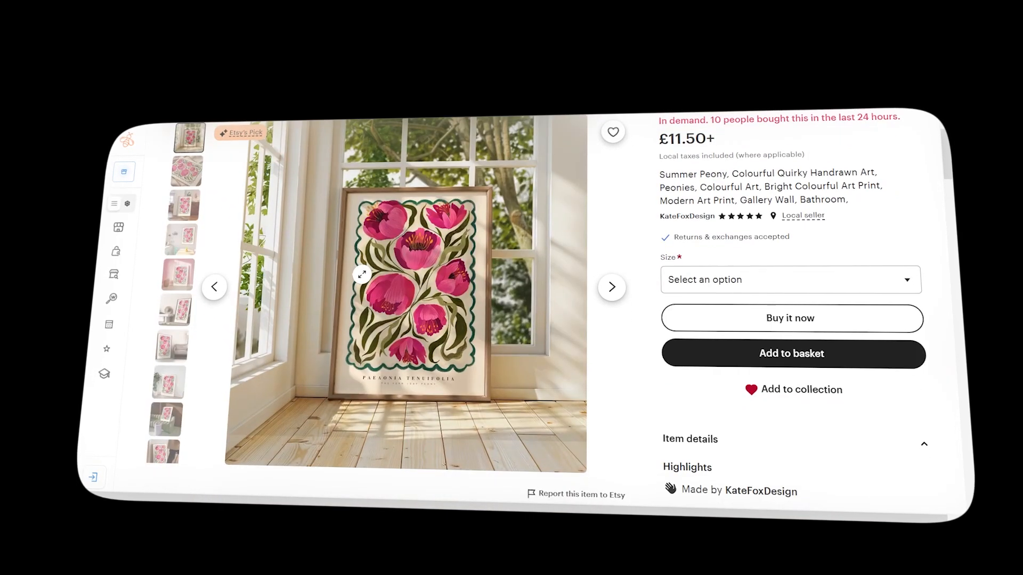
# Examine the Summer Peony art print listing and look through its mockup photos.
pyautogui.scroll(-1, 358, 274)
pyautogui.scroll(1, 361, 275)
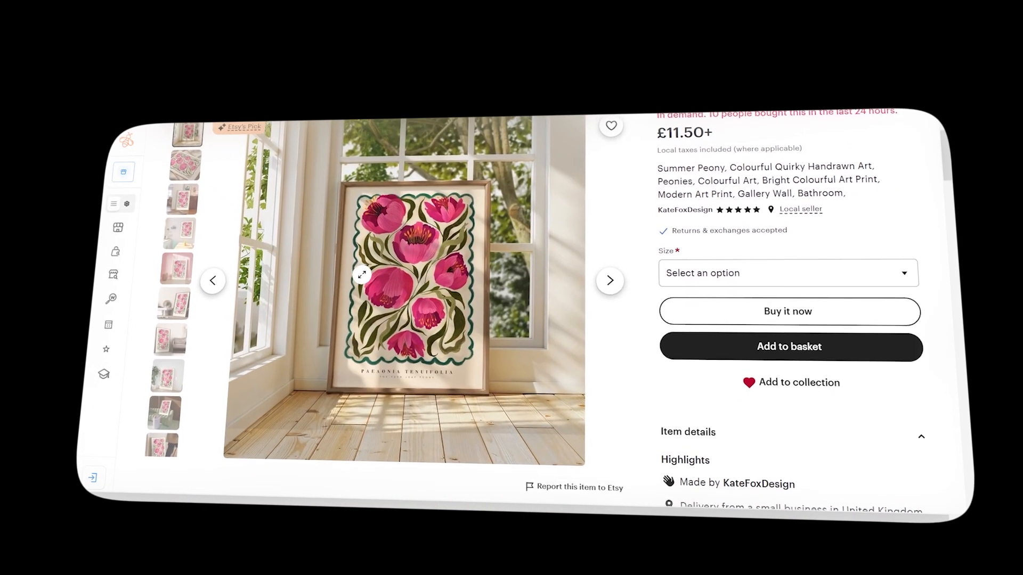
pyautogui.scroll(1, 362, 275)
pyautogui.scroll(-1, 361, 274)
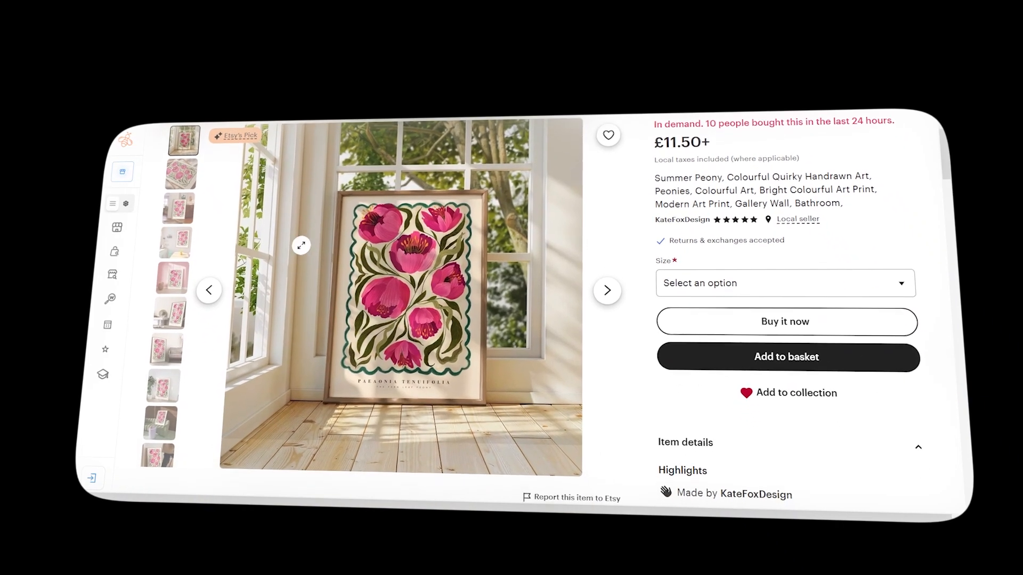
pyautogui.click(183, 177)
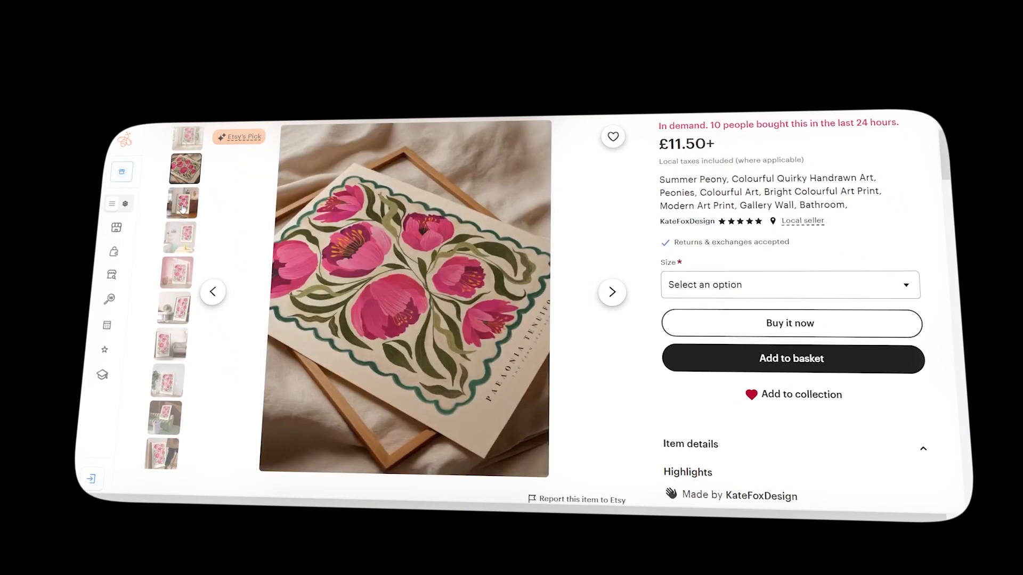
pyautogui.click(182, 207)
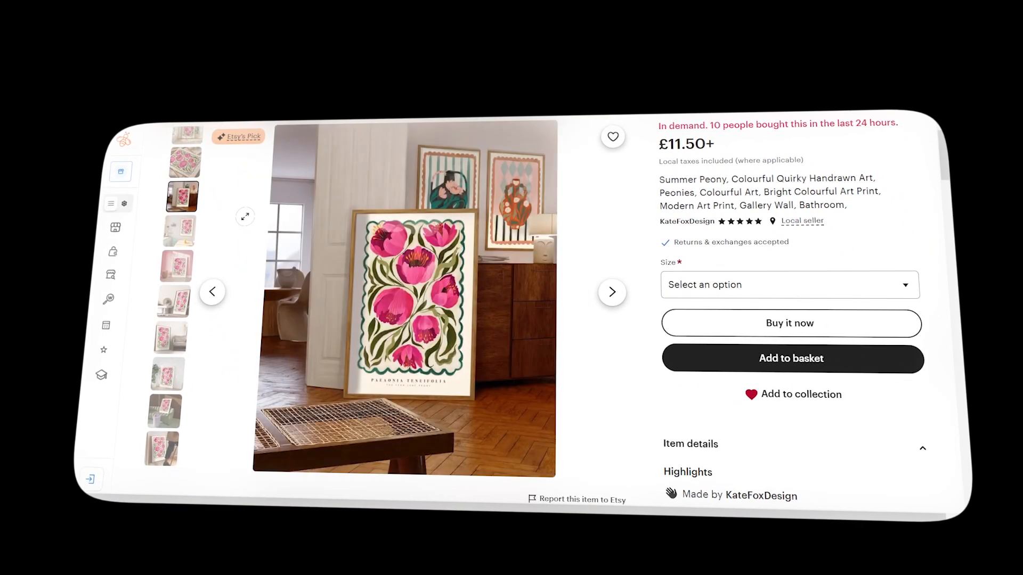
pyautogui.click(180, 230)
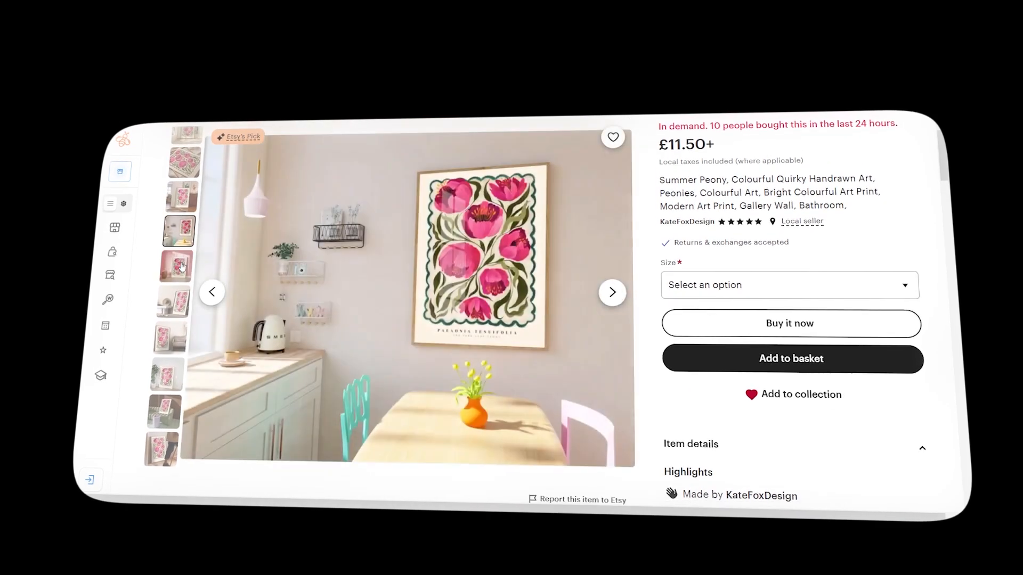
pyautogui.click(181, 266)
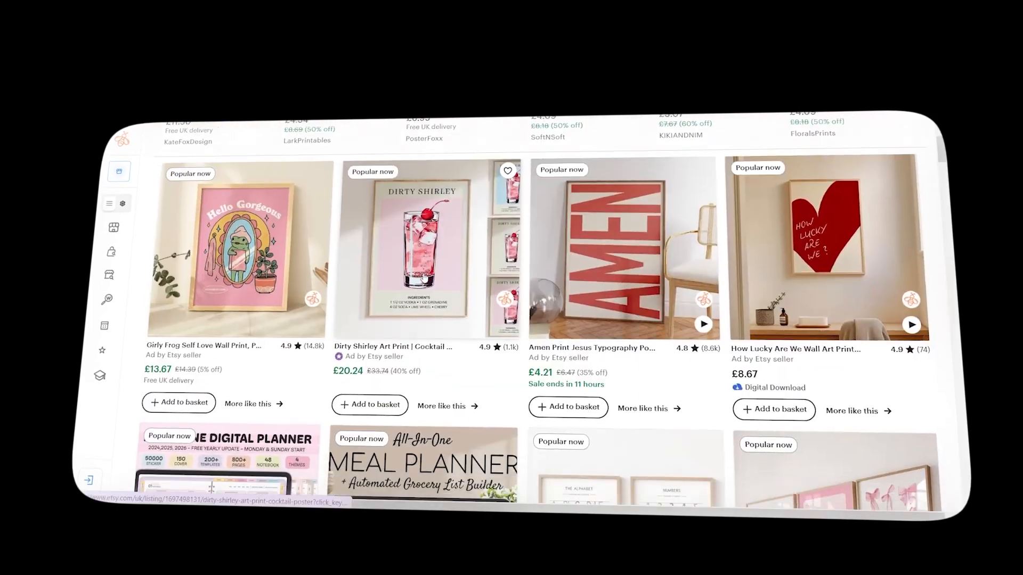
# Browse the search results for popular wall art prints, planners and whole-shop print bundles.
pyautogui.scroll(-8, 425, 277)
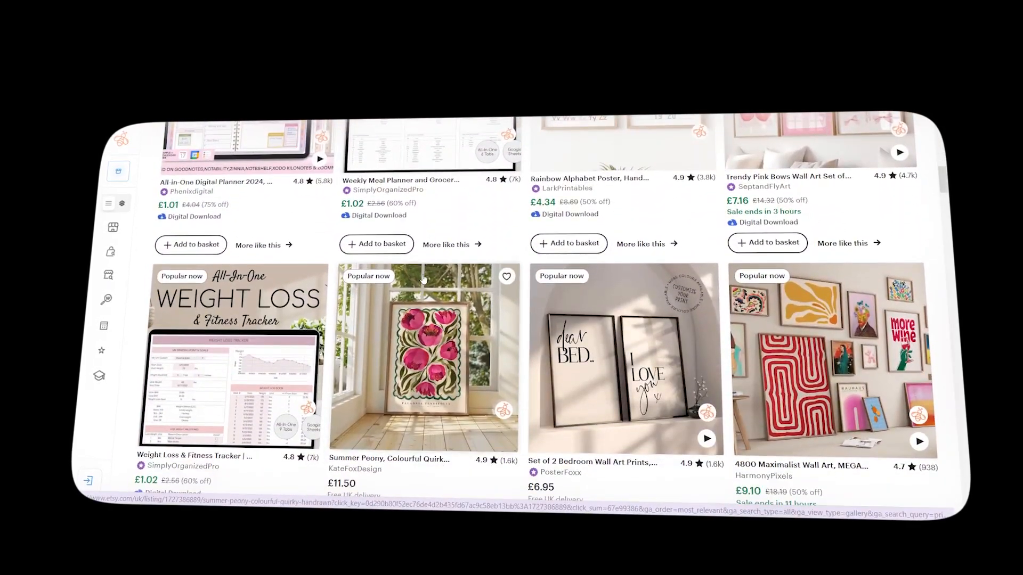
pyautogui.scroll(-10, 423, 279)
pyautogui.scroll(-7, 423, 279)
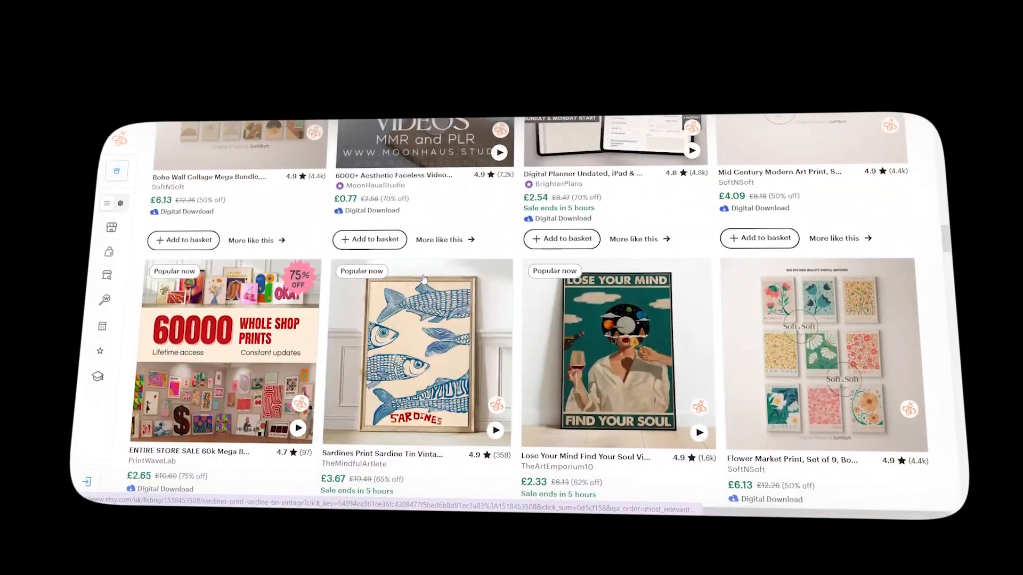
pyautogui.scroll(-8, 423, 278)
pyautogui.scroll(-10, 423, 279)
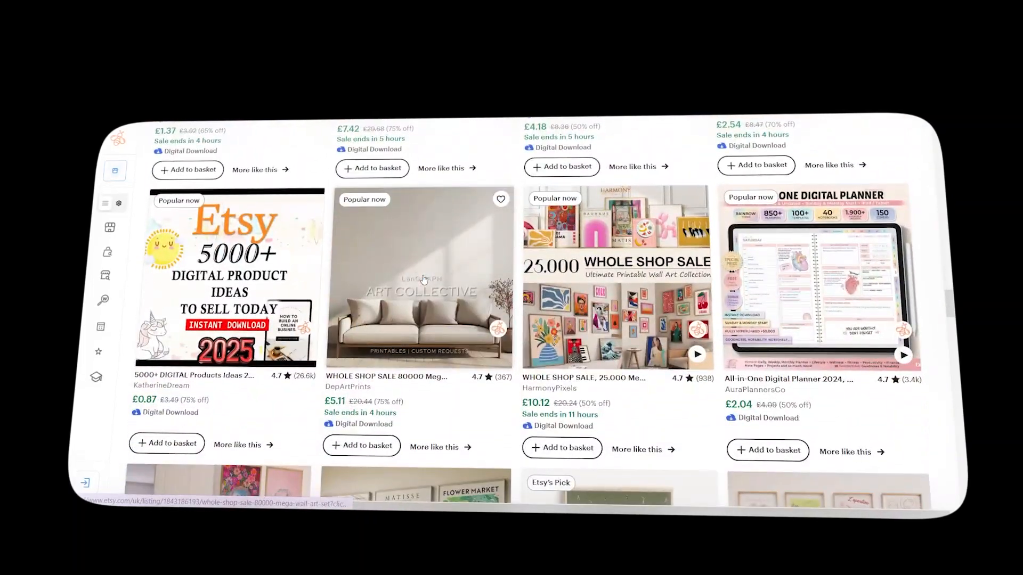
pyautogui.scroll(-5, 423, 279)
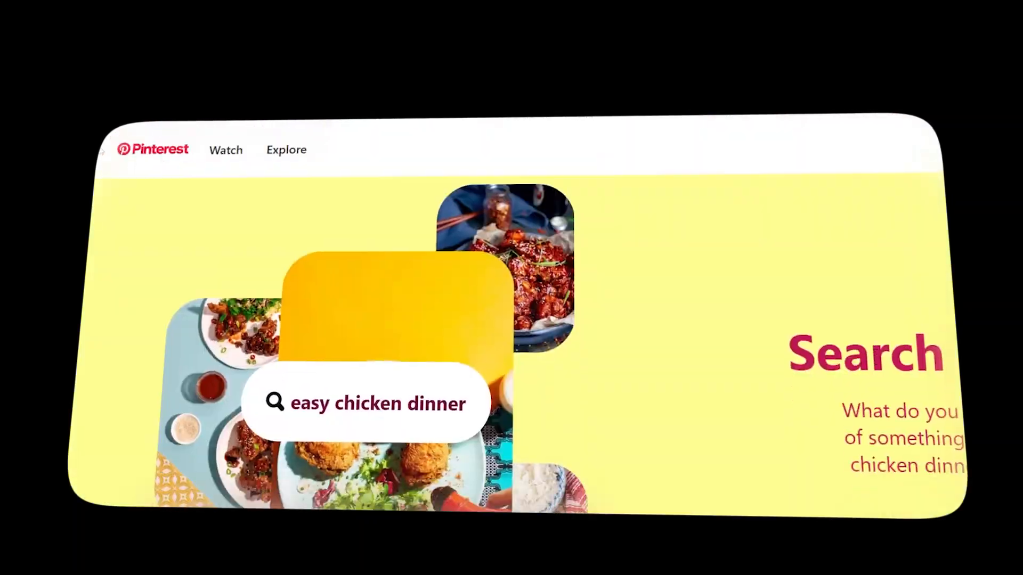
# Look over the Pinterest home page.
pyautogui.scroll(-5, 511, 299)
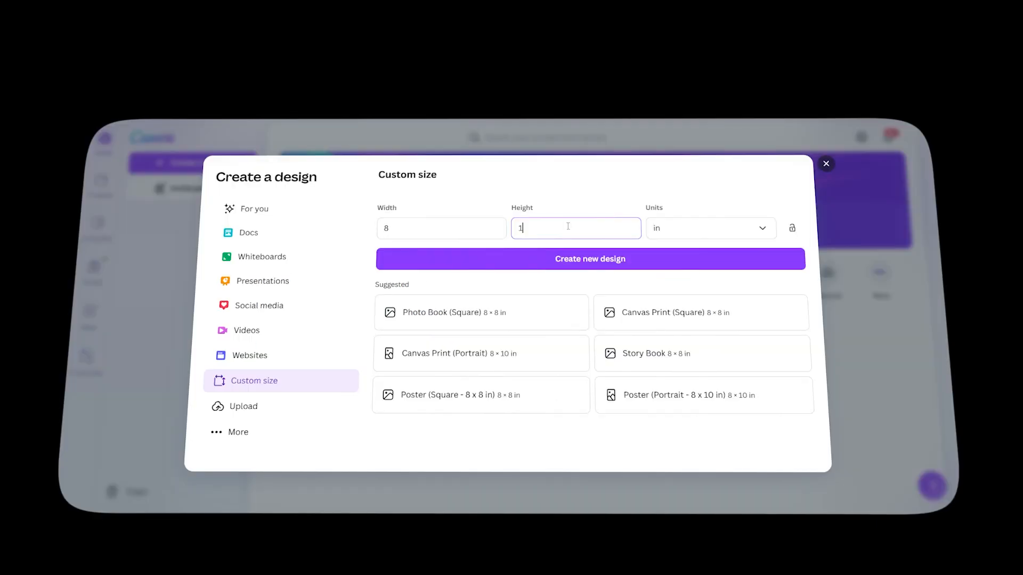
# In Canva, set the custom design's height to 10 in, with a width of 8 in.
pyautogui.write('10')
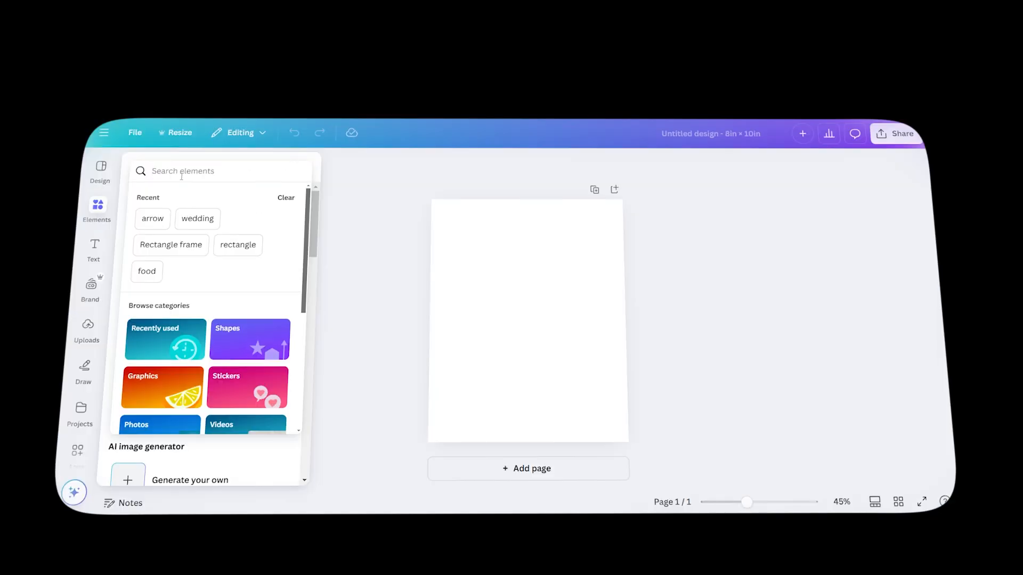
# Search the elements for lemons and place a lemon branch graphic in the upper-left corner of the page.
pyautogui.click(181, 170)
pyautogui.write('lemons')
pyautogui.press('Return')
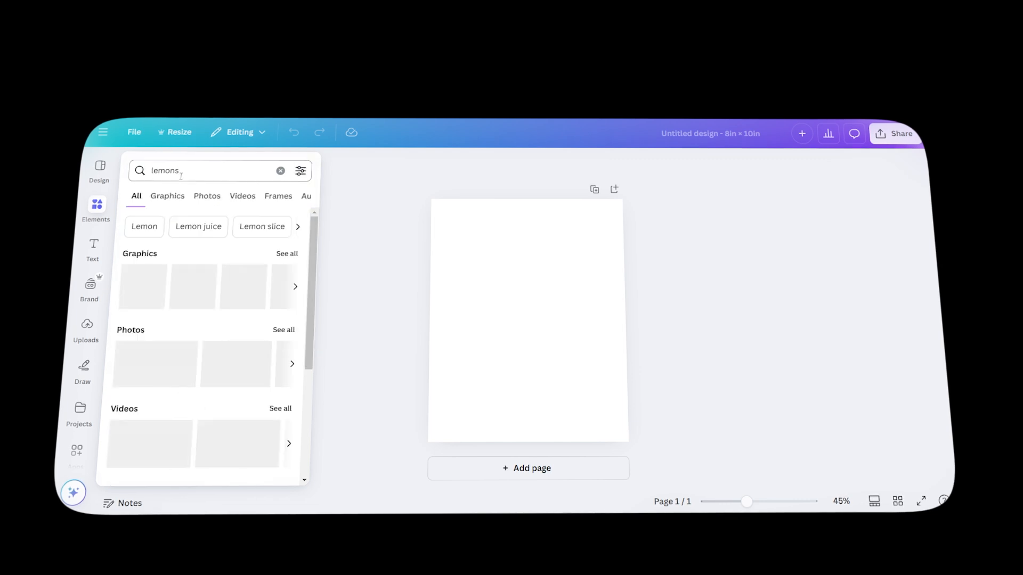
pyautogui.moveTo(157, 287); pyautogui.dragTo(468, 235)
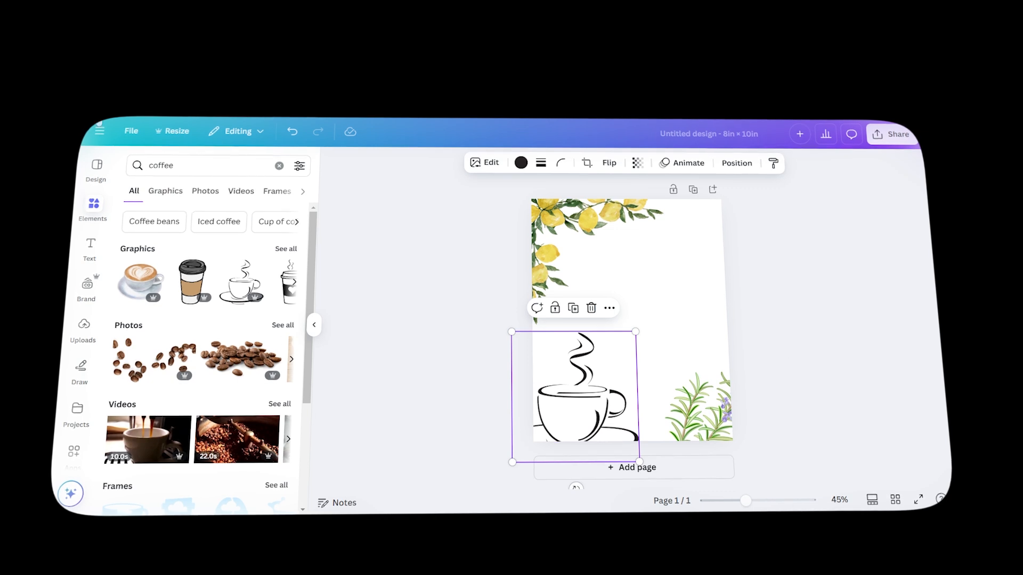
# Clear the element search and look through the available element categories.
pyautogui.click(280, 165)
pyautogui.scroll(-3, 204, 273)
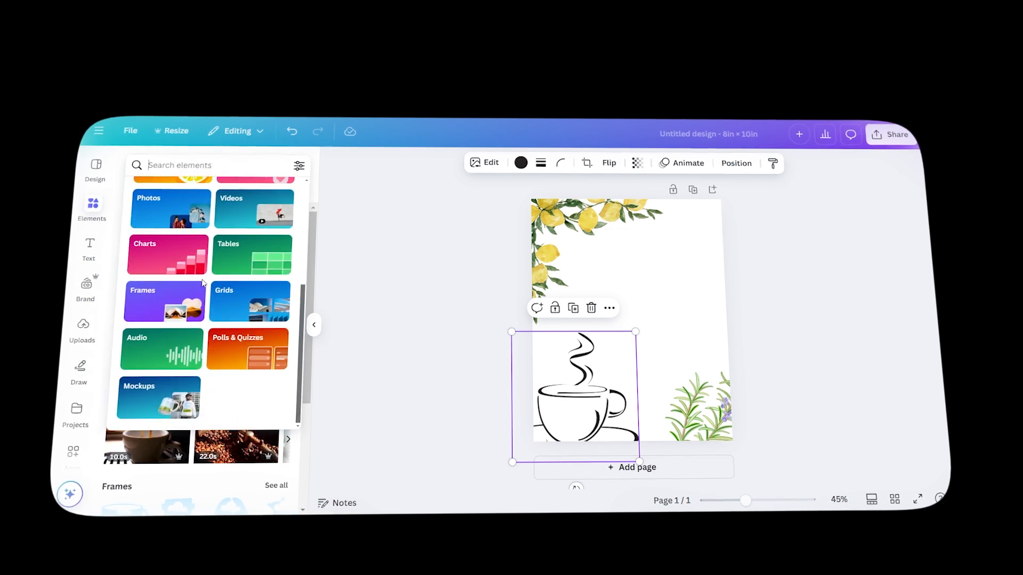
pyautogui.scroll(3, 203, 274)
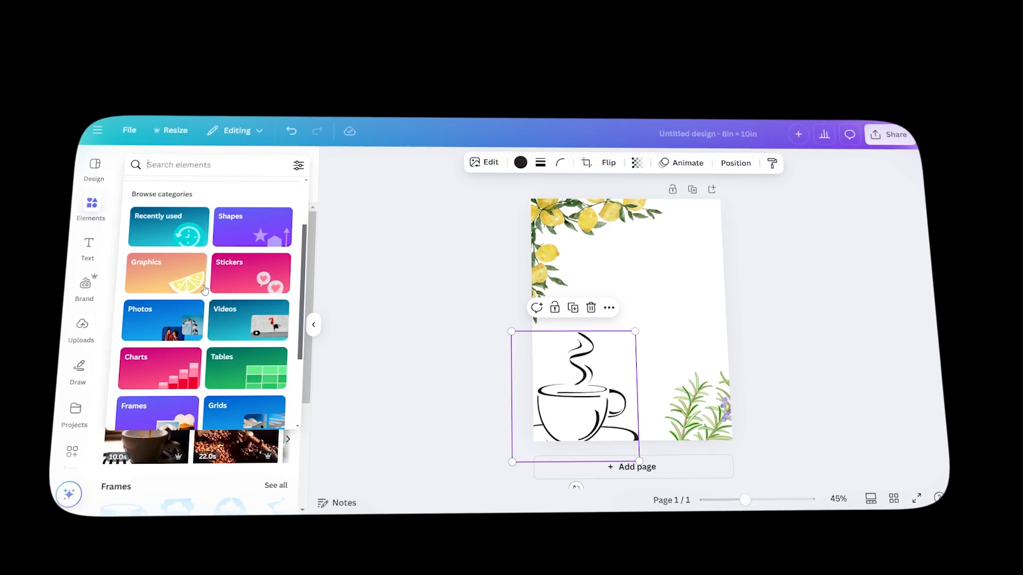
pyautogui.scroll(2, 204, 288)
pyautogui.scroll(-5, 204, 273)
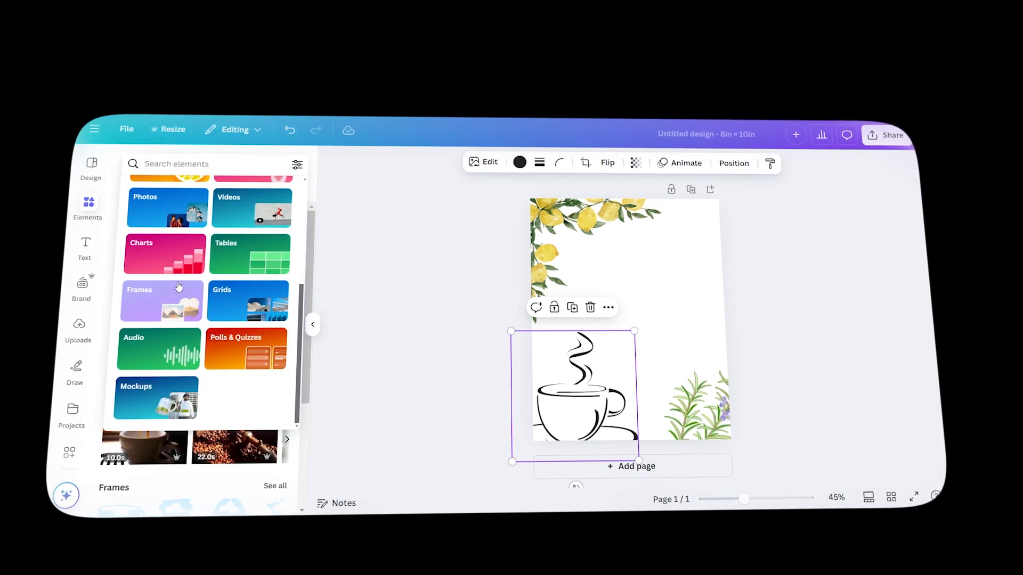
pyautogui.scroll(1, 202, 283)
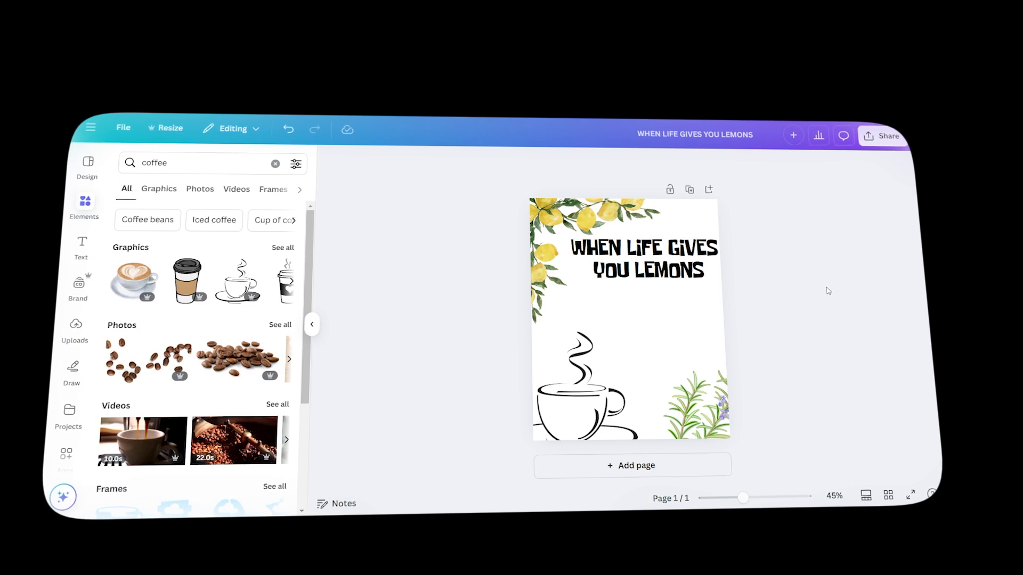
pyautogui.scroll(2, 775, 282)
pyautogui.scroll(-2, 774, 283)
pyautogui.scroll(2, 772, 282)
pyautogui.scroll(-2, 773, 283)
pyautogui.scroll(1, 772, 282)
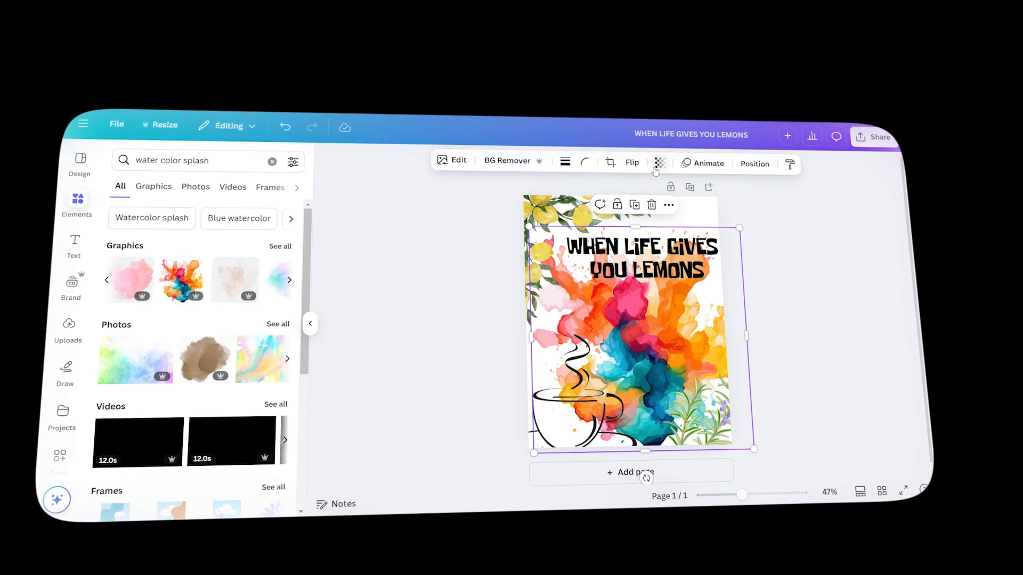
# Fade the watercolor splash to a transparency of about 32, nudge it slightly upward and deselect it.
pyautogui.click(659, 163)
pyautogui.moveTo(691, 206); pyautogui.dragTo(627, 207)
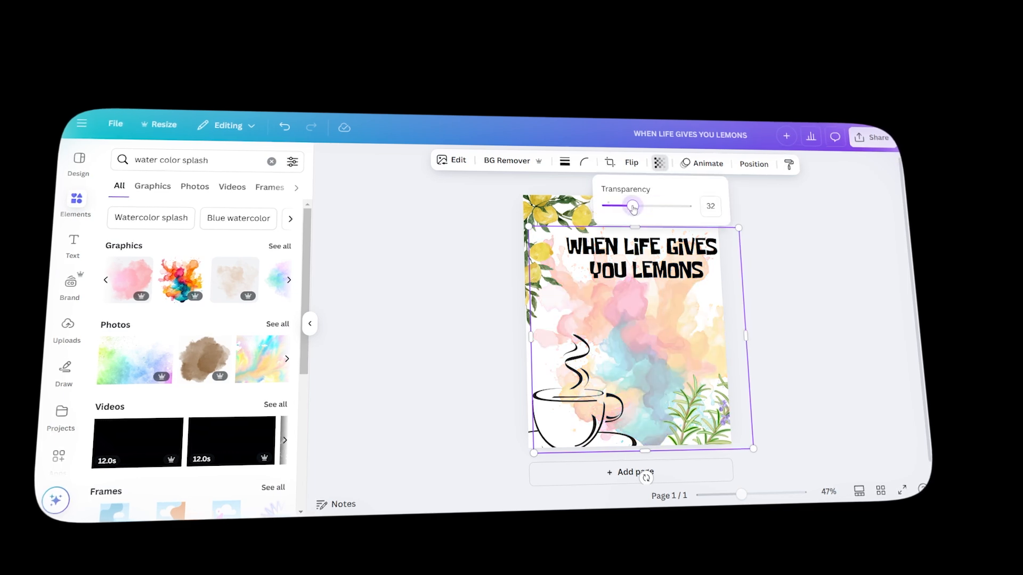
pyautogui.click(730, 336)
pyautogui.moveTo(661, 354); pyautogui.dragTo(661, 344)
pyautogui.click(837, 339)
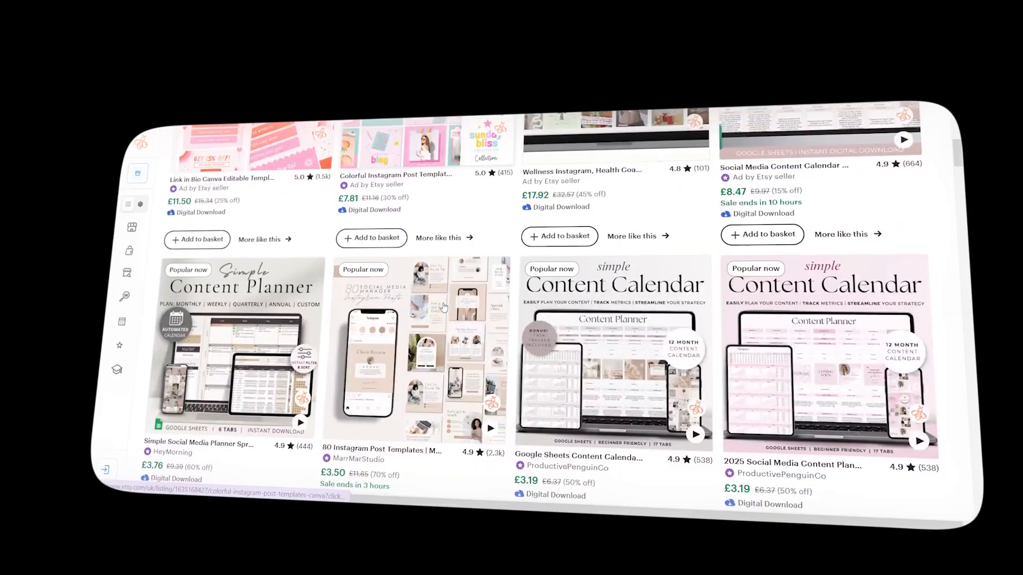
# On Etsy, open HeyMorning's Simple Social Media Planner Spreadsheet listing and look through its preview images.
pyautogui.scroll(-3, 443, 307)
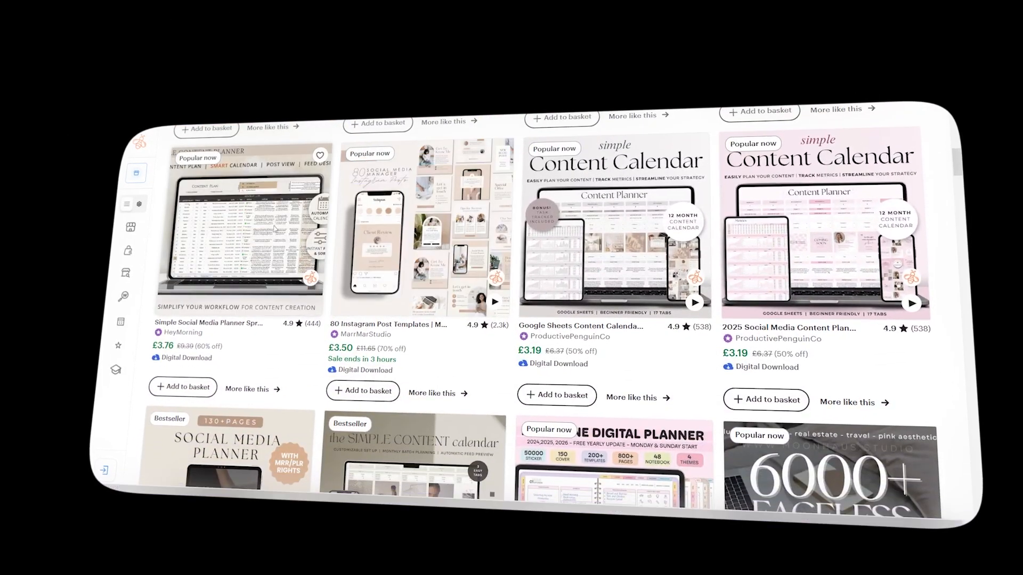
pyautogui.click(275, 228)
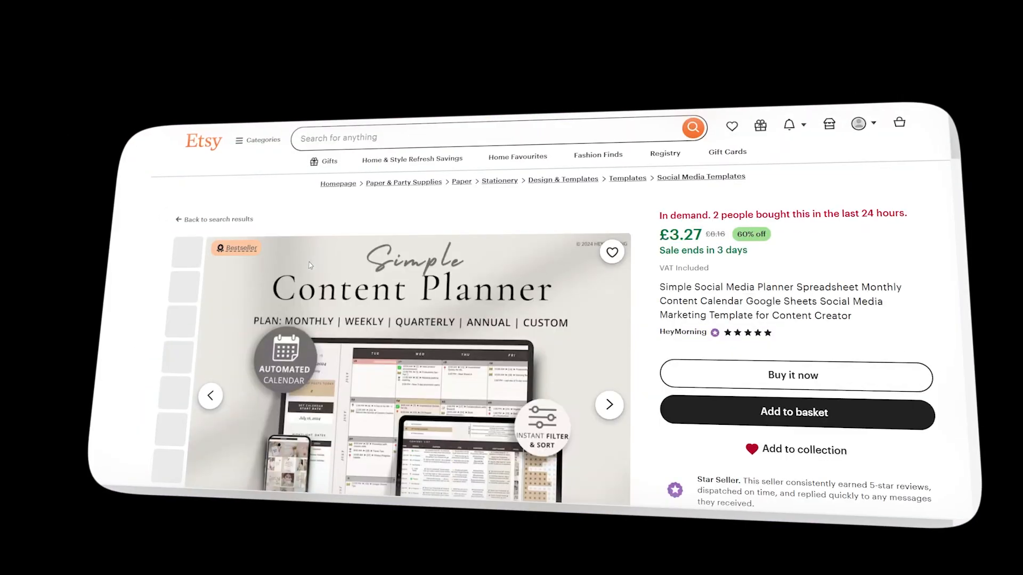
pyautogui.scroll(-3, 309, 261)
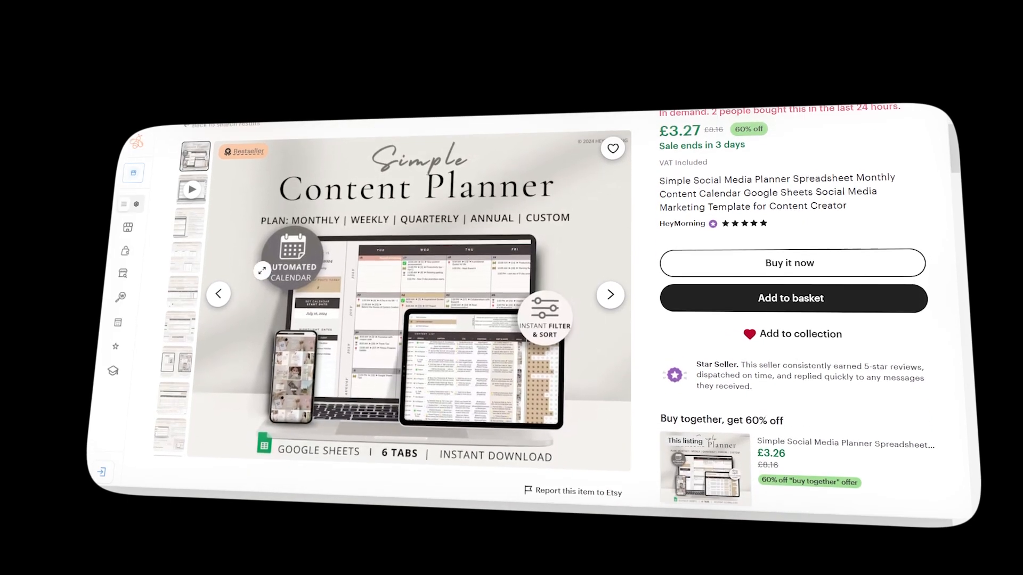
pyautogui.click(188, 223)
pyautogui.click(189, 251)
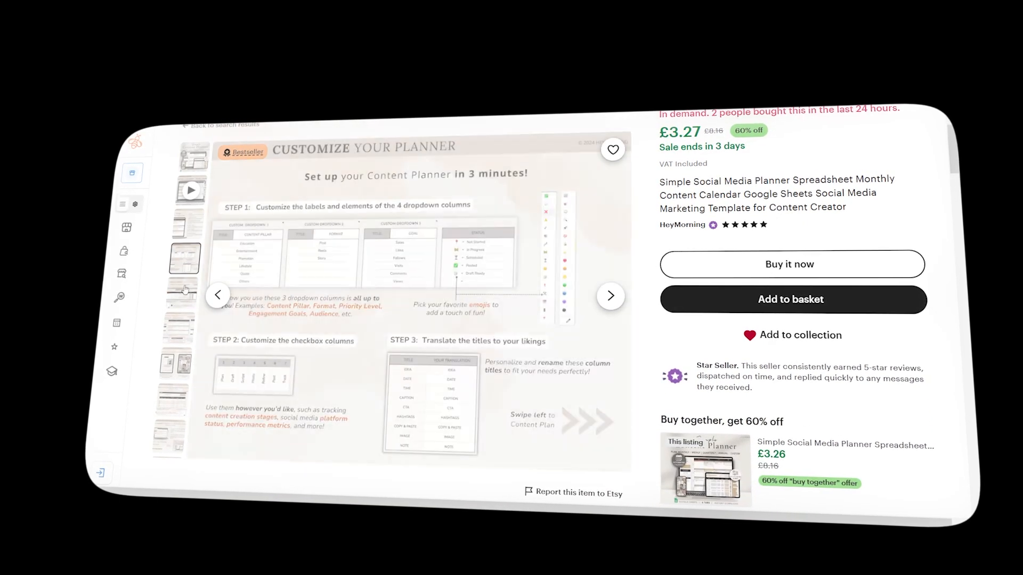
pyautogui.click(183, 293)
pyautogui.click(180, 325)
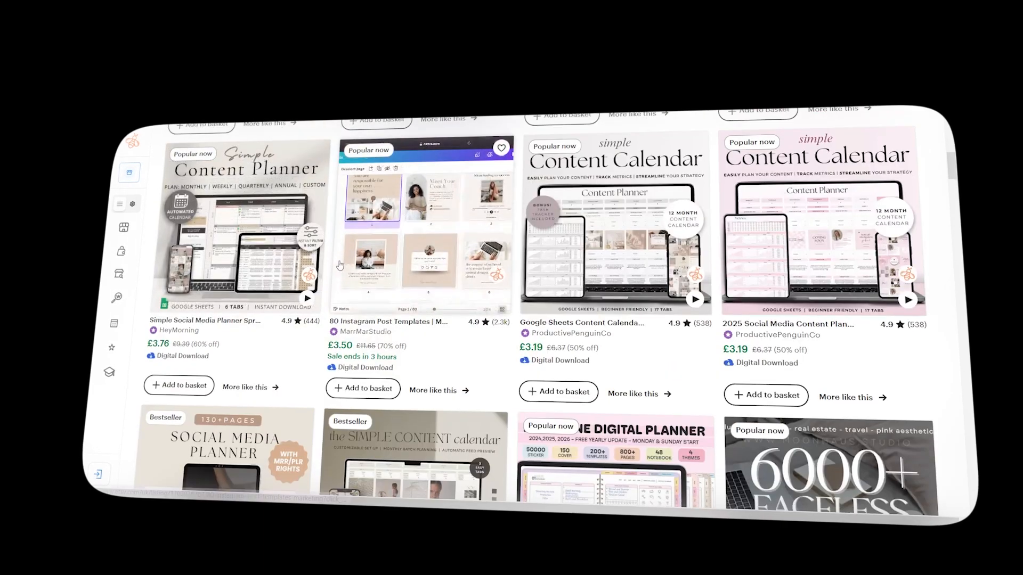
# Open RoyaDesignStudio's Simple Social Media Planner and Calendar listing from the results and look through its preview images.
pyautogui.scroll(-2, 343, 266)
pyautogui.scroll(-3, 349, 290)
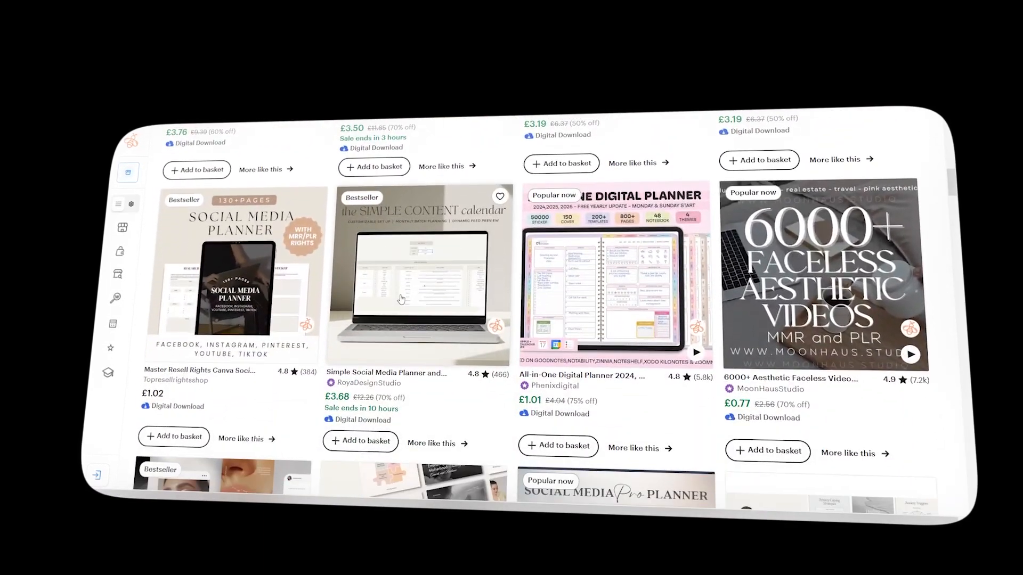
pyautogui.click(402, 298)
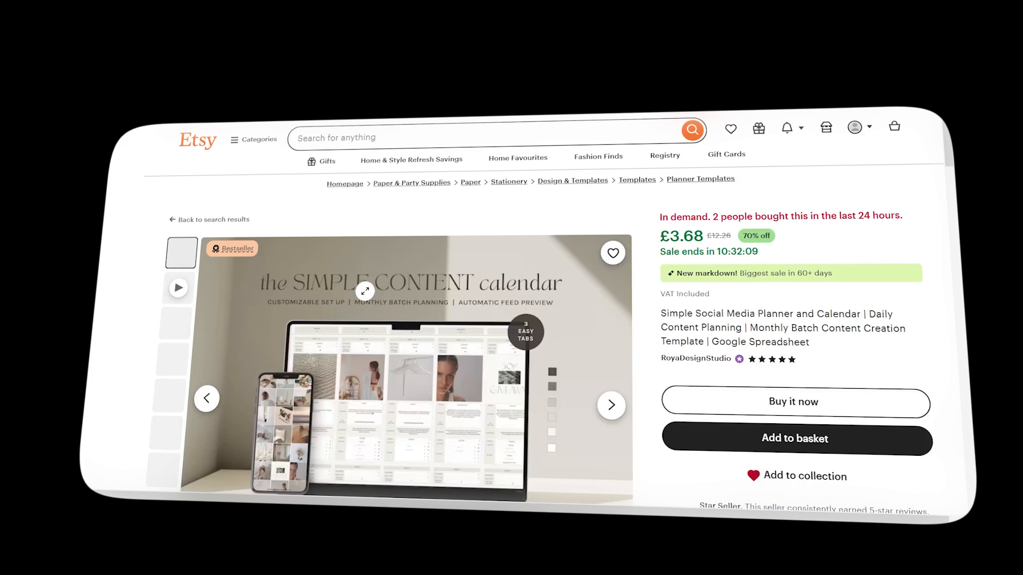
pyautogui.scroll(-2, 343, 290)
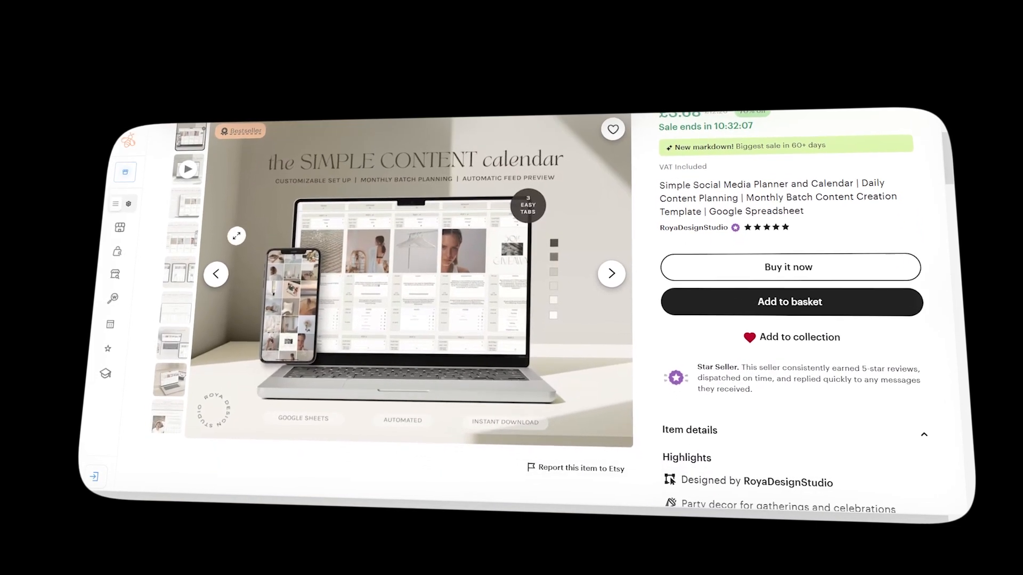
pyautogui.click(185, 217)
pyautogui.click(191, 241)
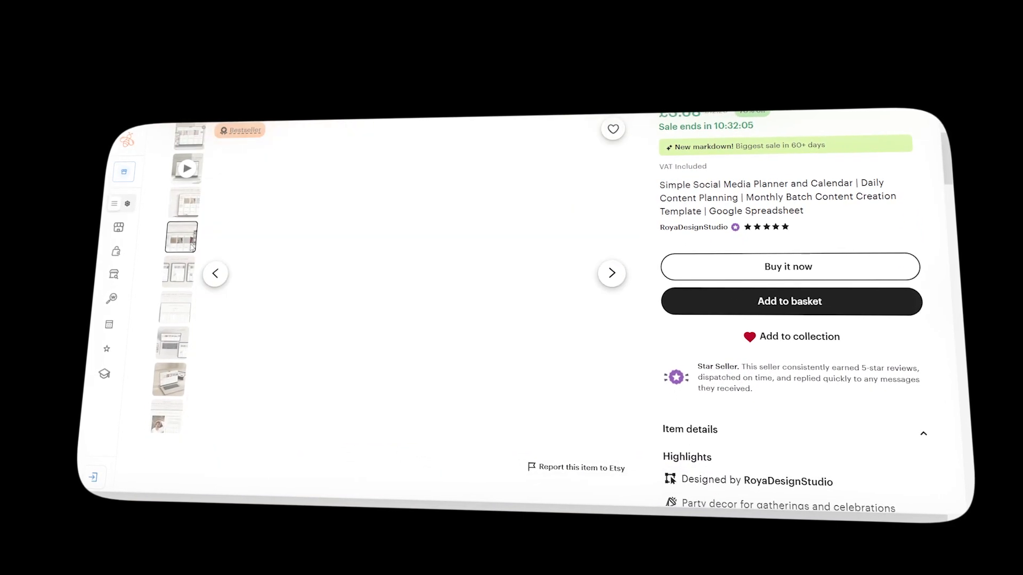
# View the planner listing's remaining preview images and browse further down the social media search results.
pyautogui.click(184, 269)
pyautogui.click(174, 308)
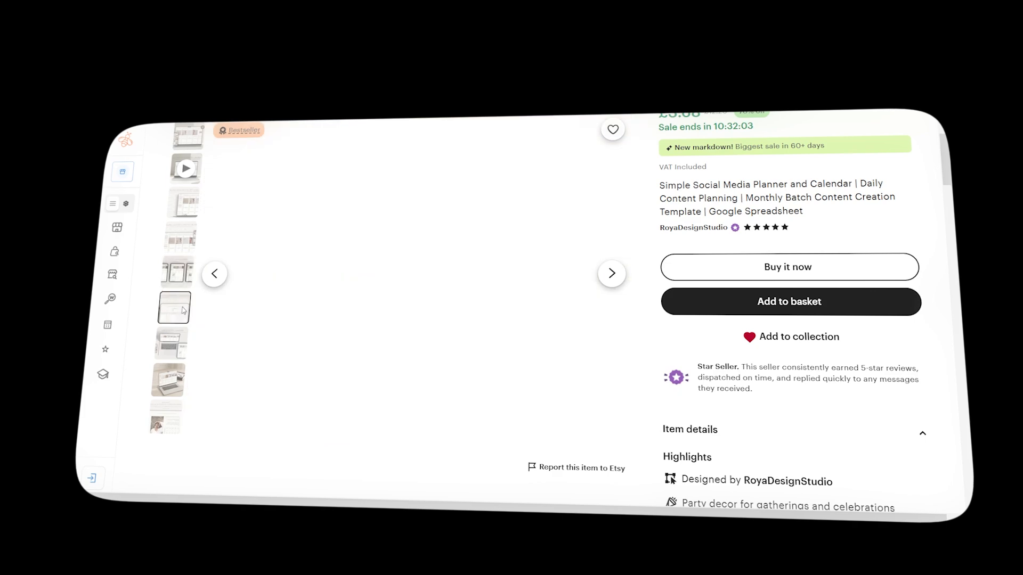
pyautogui.click(174, 341)
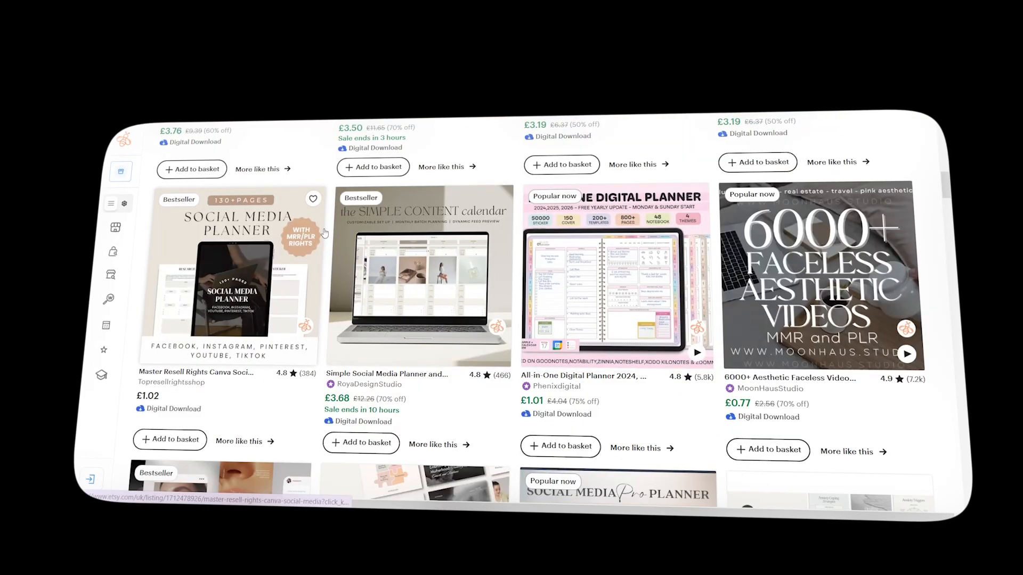
pyautogui.scroll(-2, 324, 231)
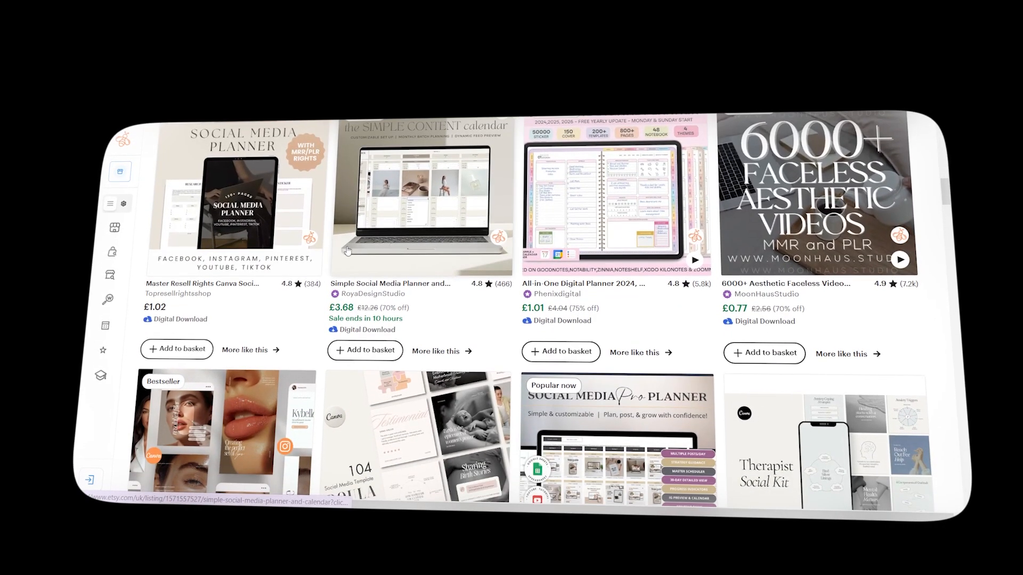
pyautogui.scroll(-5, 347, 251)
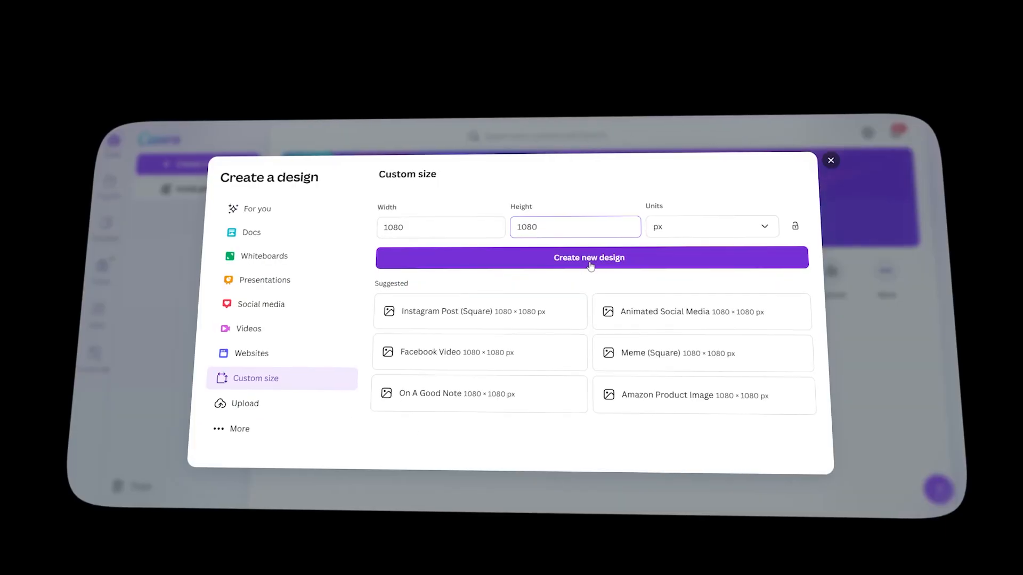
# In Canva, create a 1080 × 1080 px design with the Anton texts "ADD YOUR LOGO HERE" and "INSERT YOUR WEBSITE HERE".
pyautogui.click(589, 260)
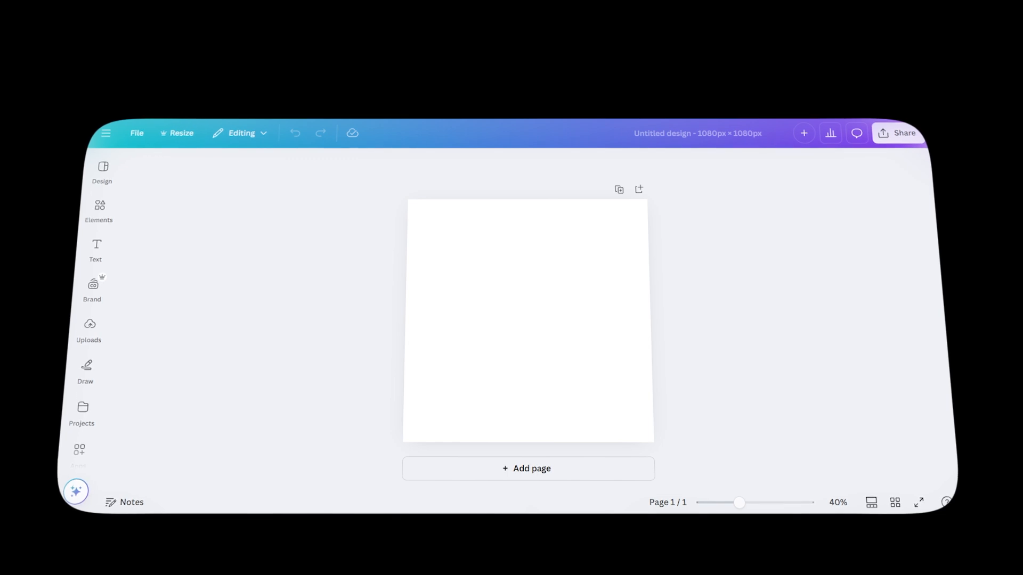
pyautogui.press('t')
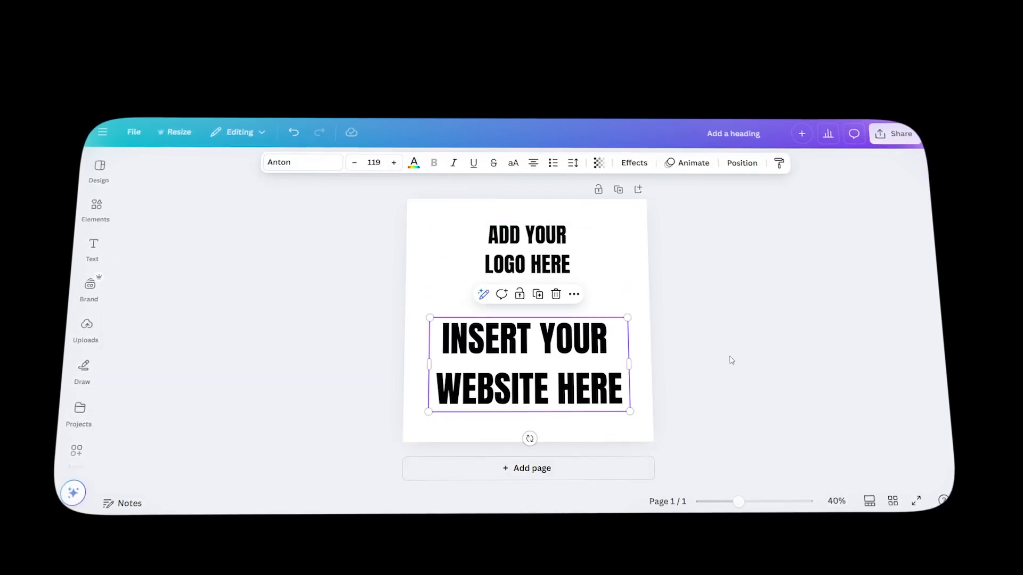
pyautogui.click(732, 360)
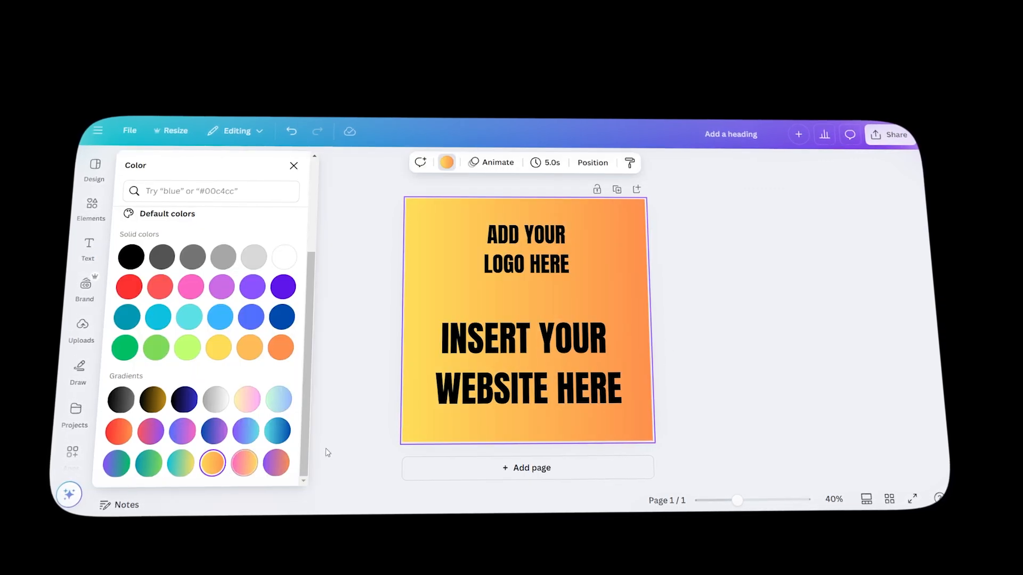
# Fill the square design's background with the yellow-to-orange gradient and close the color choices.
pyautogui.click(725, 316)
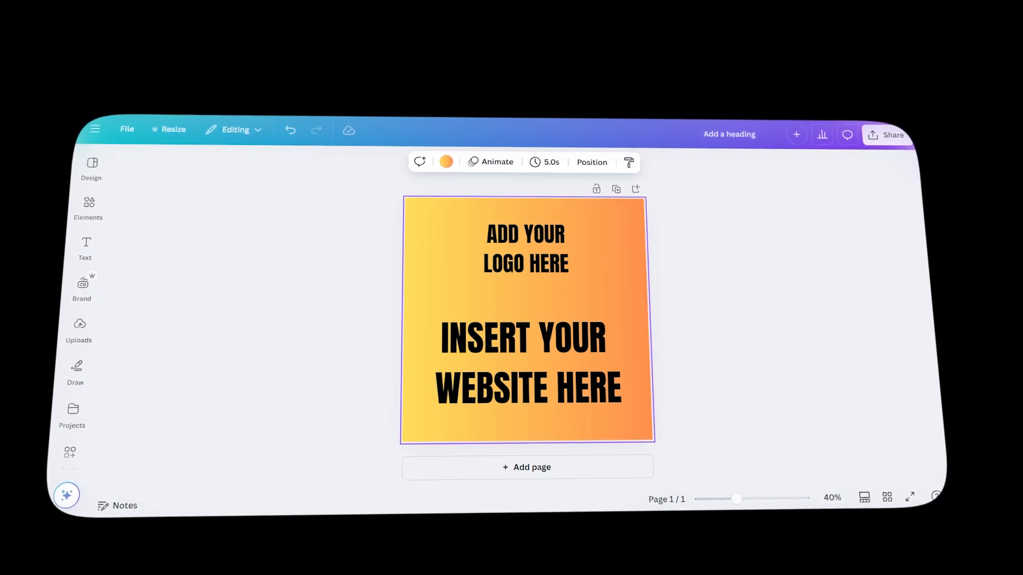
pyautogui.click(730, 319)
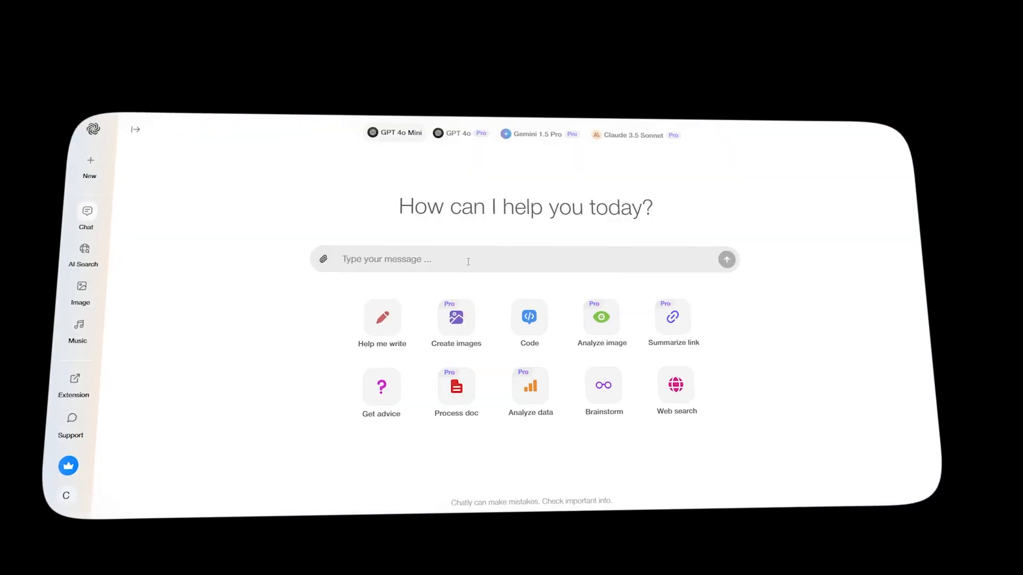
# In Chatly, submit the prompt "generate ten Instagram caption ideas for a yoga instructor".
pyautogui.click(468, 261)
pyautogui.write('generate ten Instagram caption ideas for a yoga instructor')
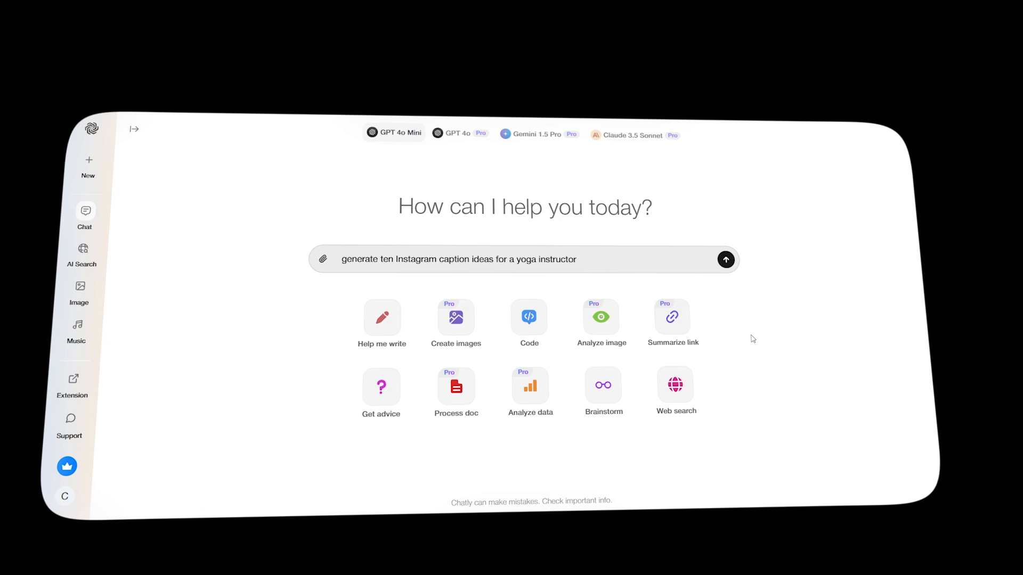
pyautogui.press('Return')
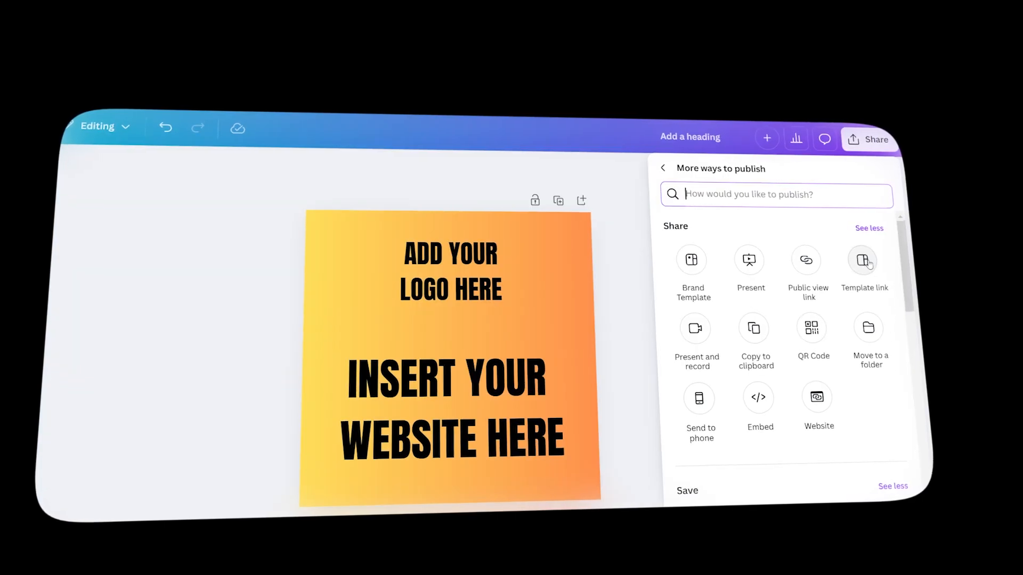
# Back in Canva, create a shareable template link for the square social media design.
pyautogui.click(863, 262)
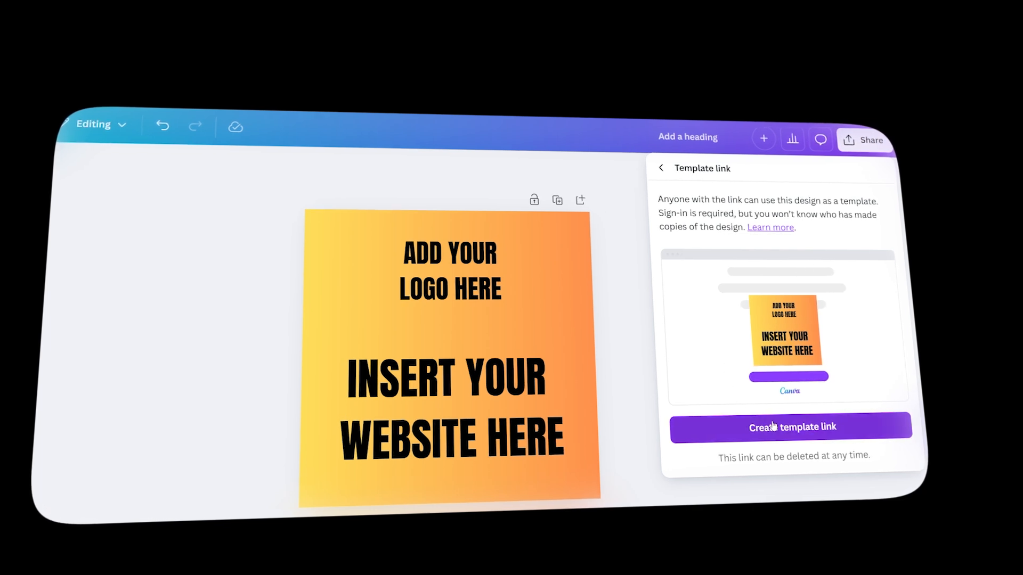
pyautogui.click(792, 428)
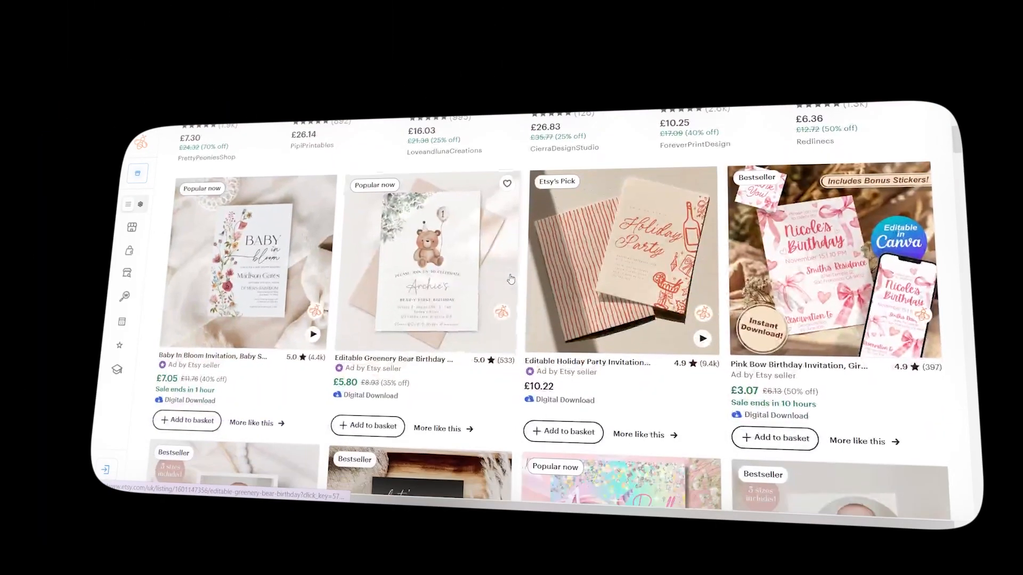
# On Etsy, open the Baby In Bloom Invitation listing and look through its preview images.
pyautogui.scroll(-1, 510, 279)
pyautogui.click(276, 242)
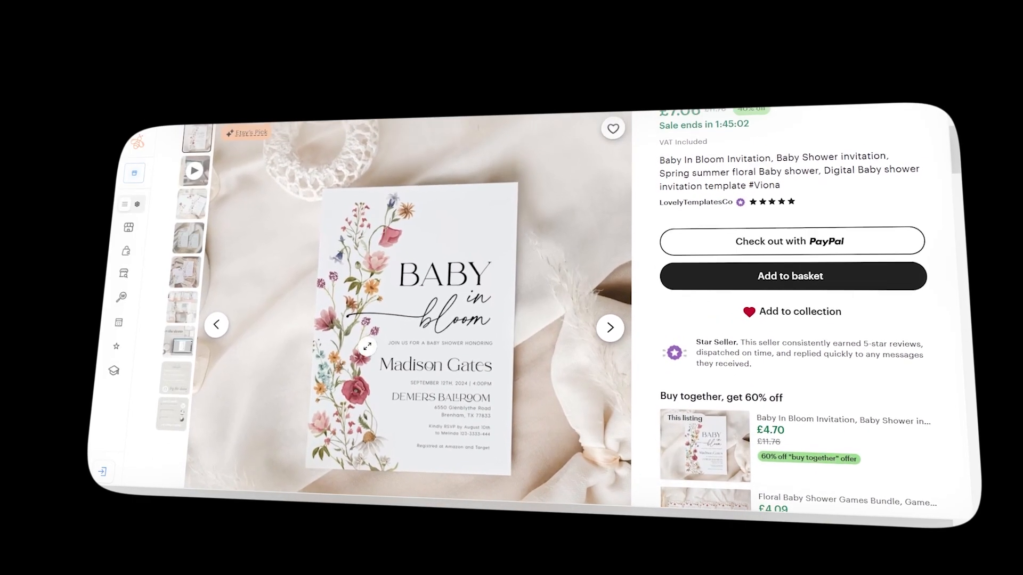
pyautogui.click(186, 250)
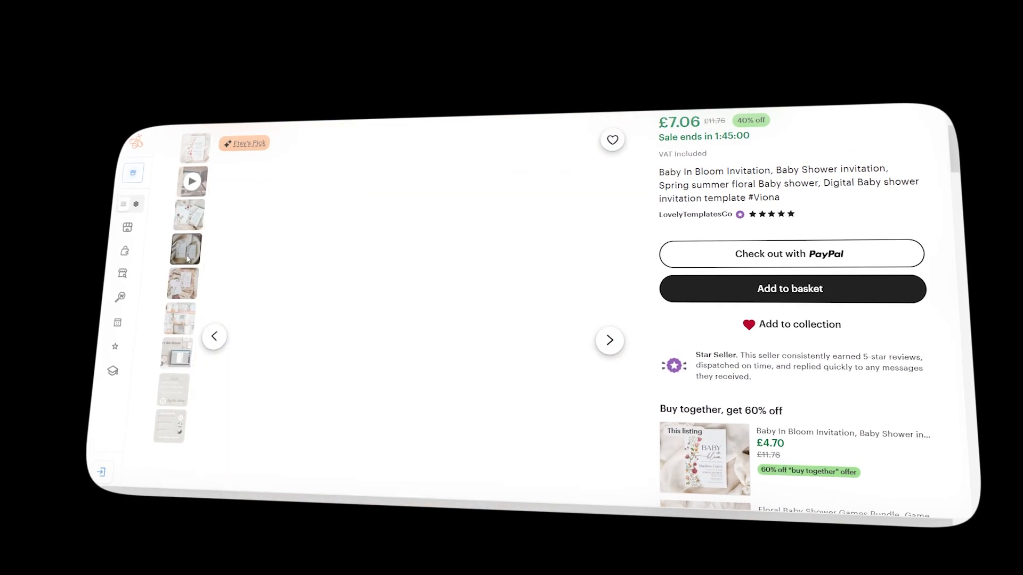
pyautogui.click(186, 294)
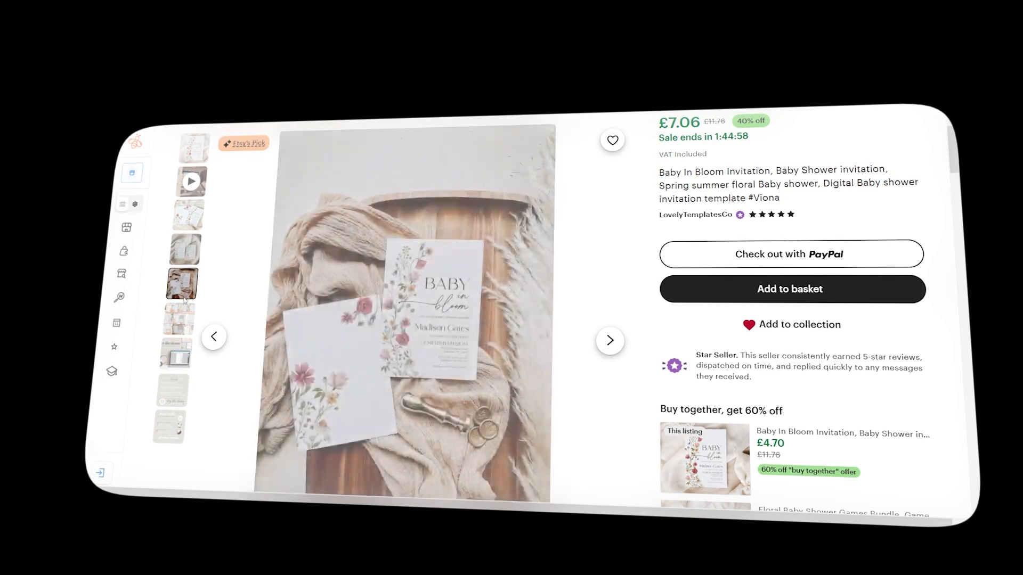
pyautogui.click(183, 319)
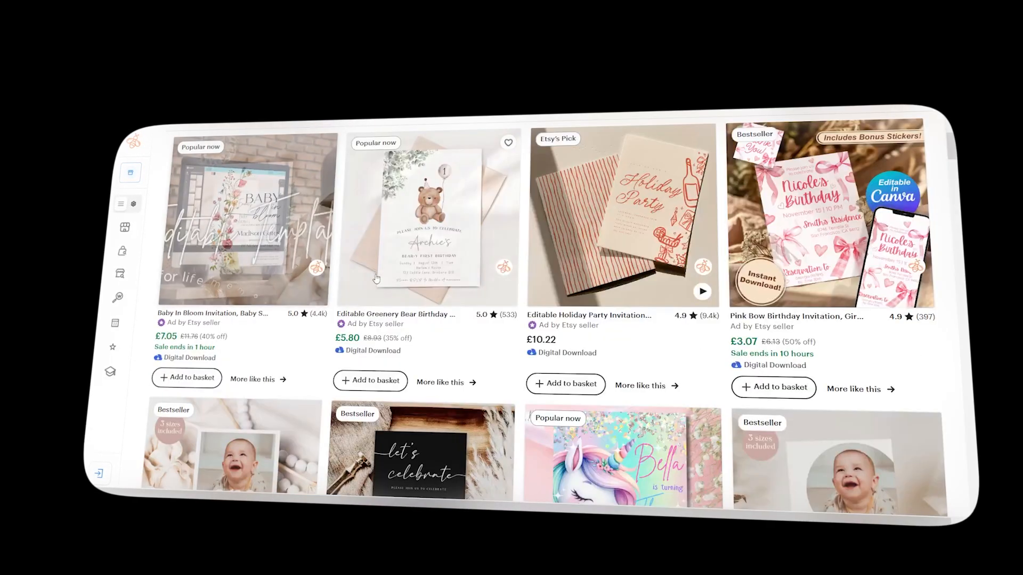
# Look at the Let's Celebrate Invitation listing and the Editable 1st Birthday Photo Invitation's preview images.
pyautogui.scroll(-5, 381, 332)
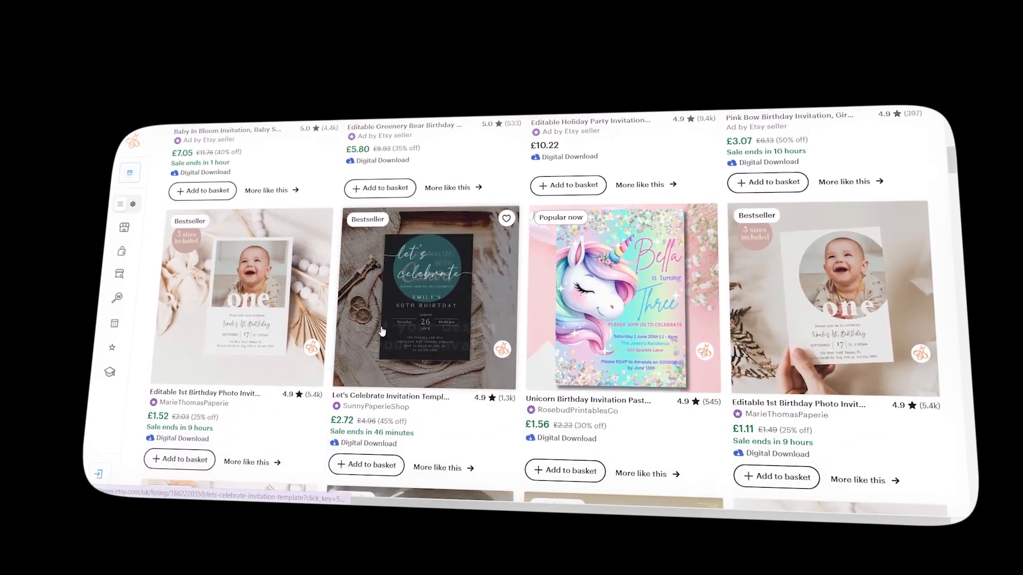
pyautogui.click(416, 307)
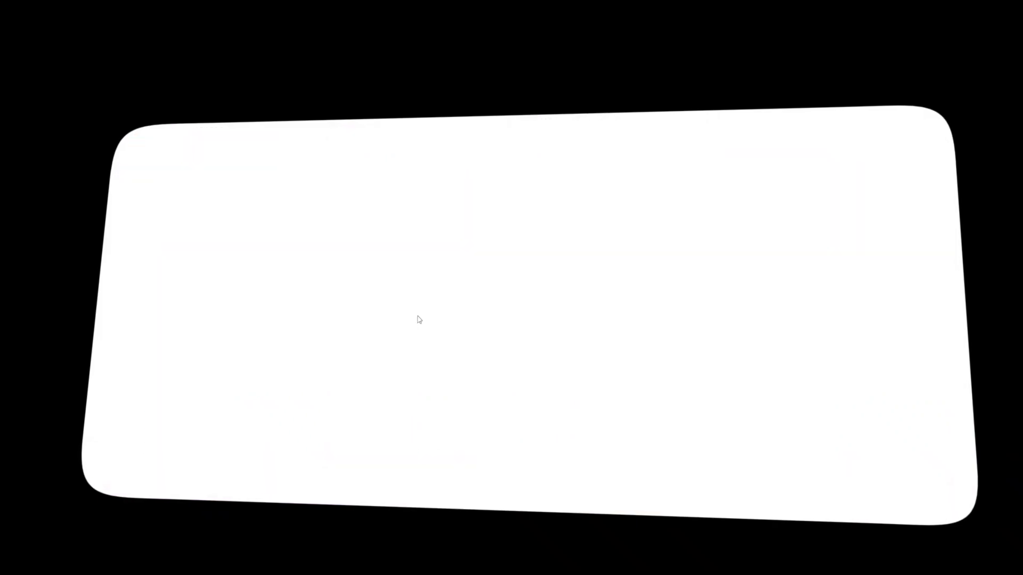
pyautogui.scroll(-3, 415, 323)
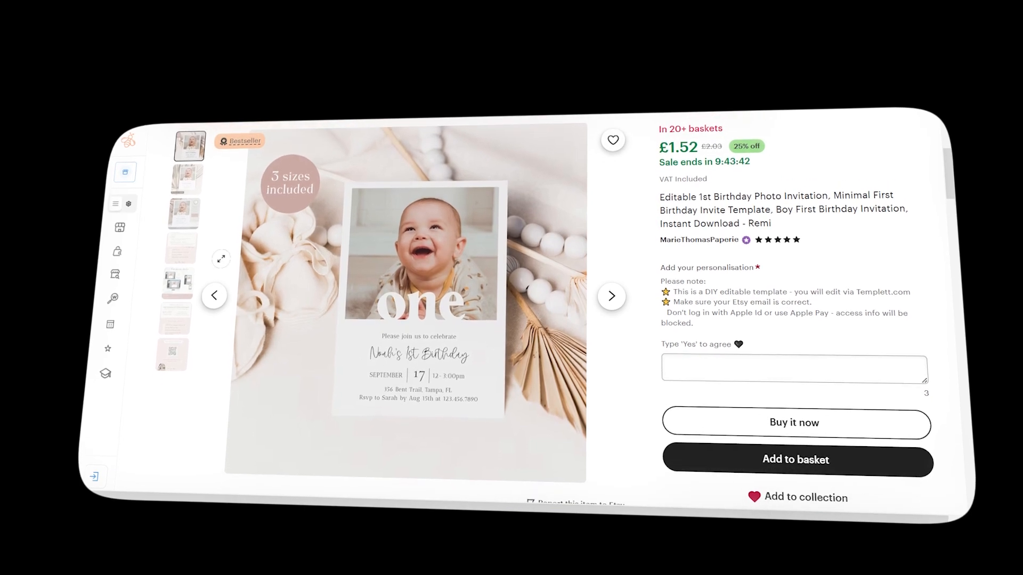
pyautogui.click(189, 184)
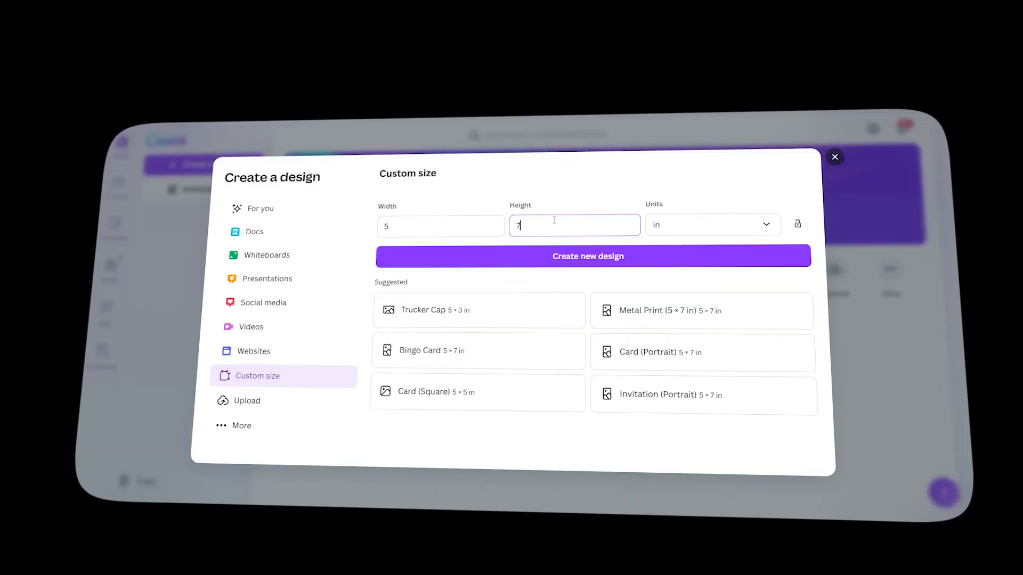
# In Canva, create a new custom-size design 5 in wide and 7 in high.
pyautogui.write('7')
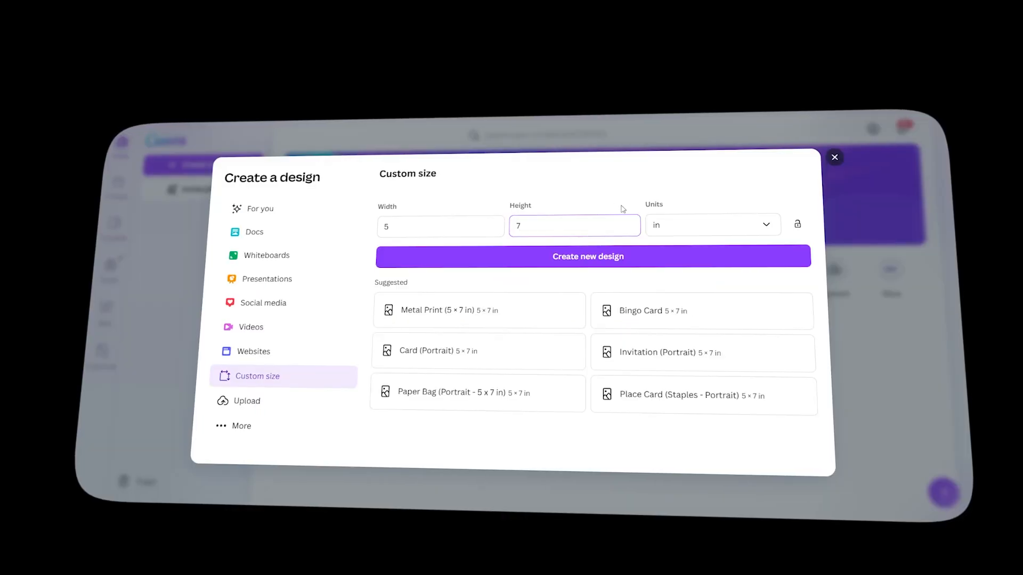
pyautogui.click(582, 263)
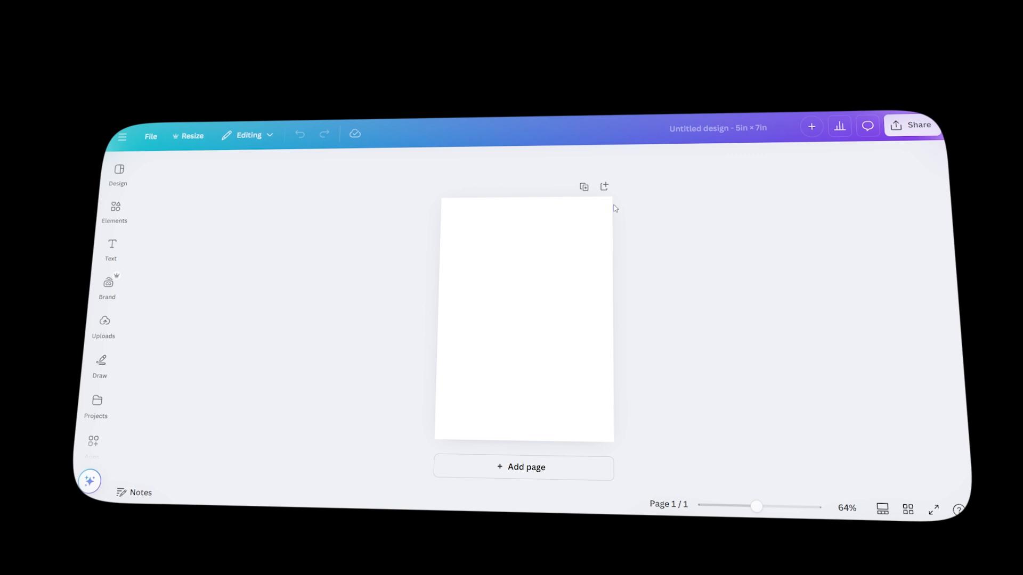
# Place unicorn, dinosaur and superhero graphics along the edges of the invitation page, with the superhero tilted at the left edge.
pyautogui.click(517, 427)
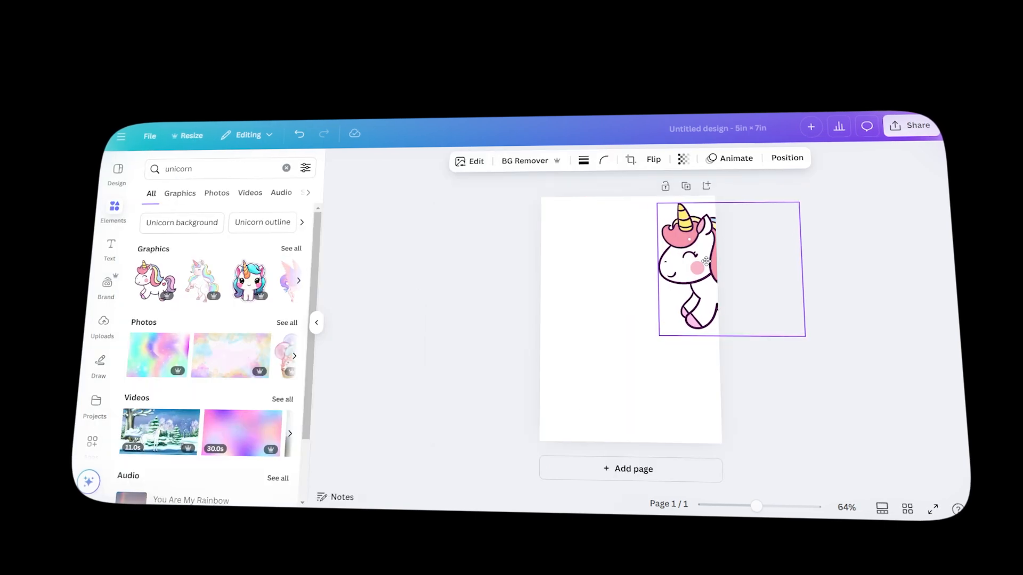
pyautogui.moveTo(154, 280); pyautogui.dragTo(684, 384)
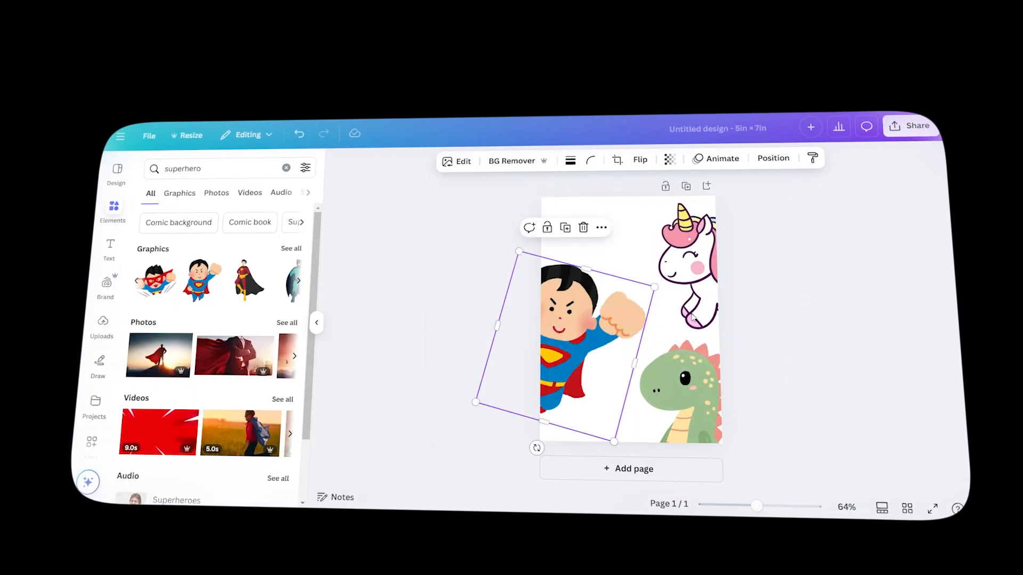
pyautogui.click(853, 304)
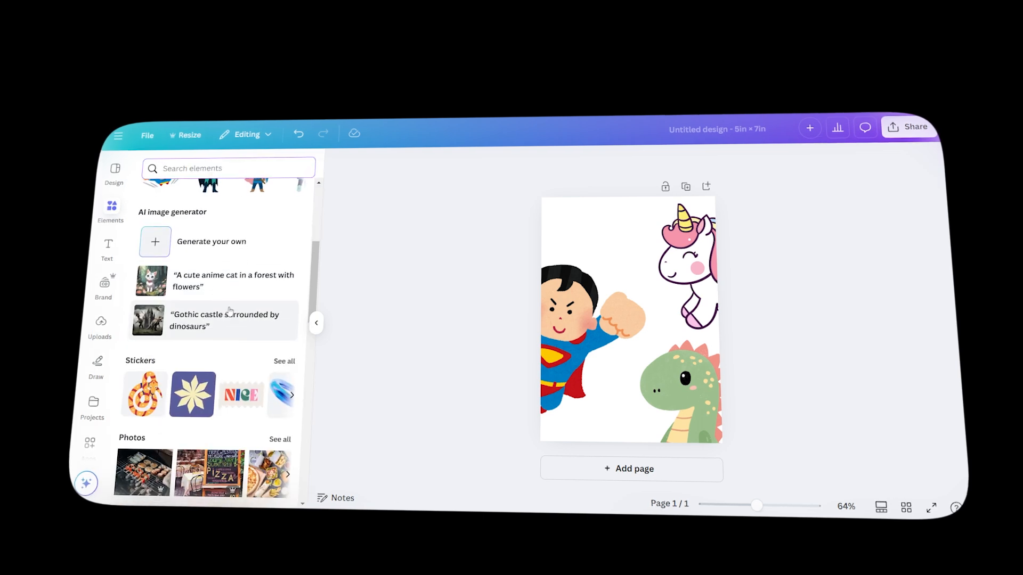
# Open the AI image generator from the elements and describe the image as "Pink, purple and teal unicorn with sparkles".
pyautogui.scroll(-2, 314, 277)
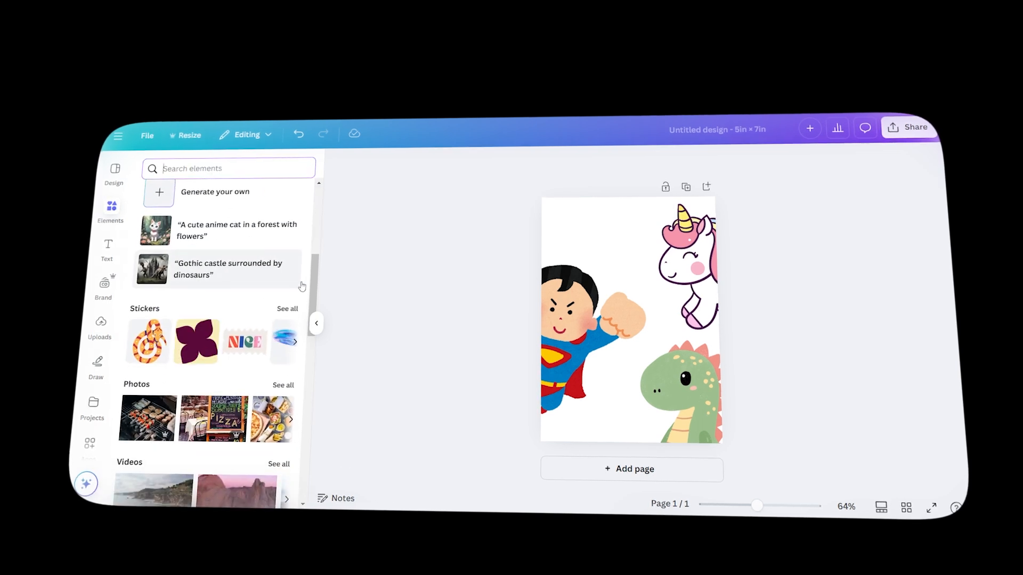
pyautogui.scroll(1, 314, 277)
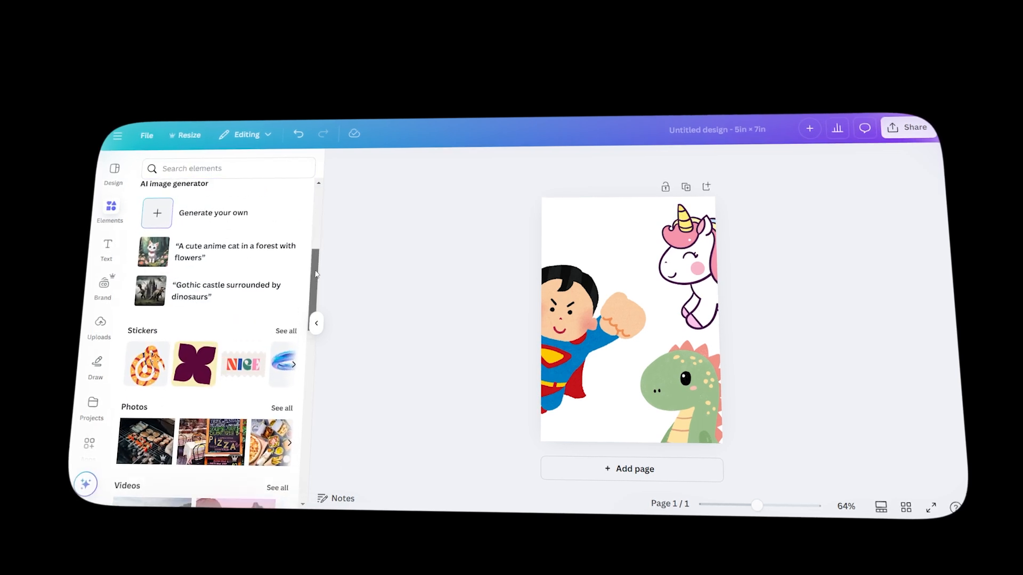
pyautogui.click(195, 219)
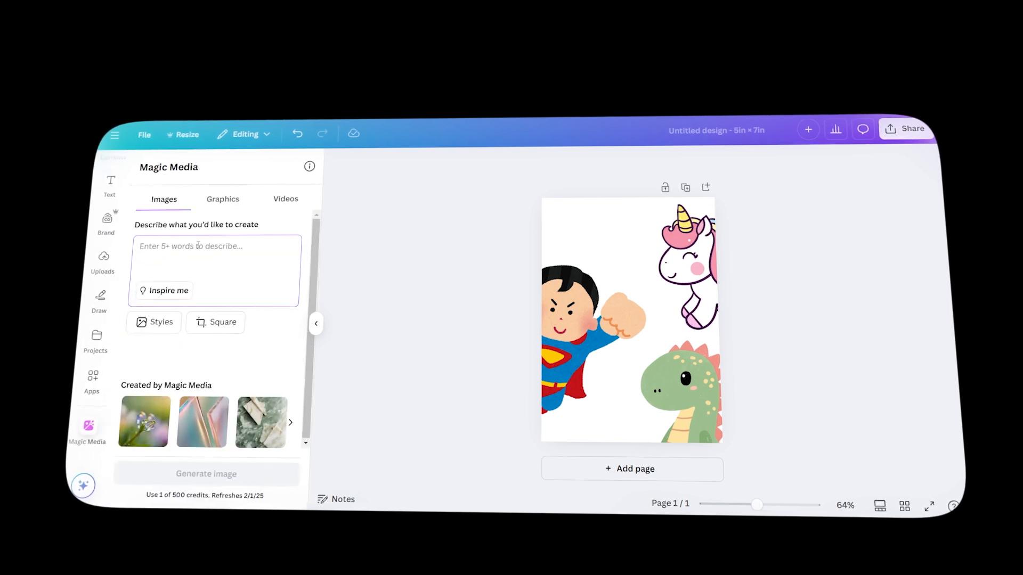
pyautogui.click(198, 246)
pyautogui.write('Pink, purple and teal unicorn with sparkles')
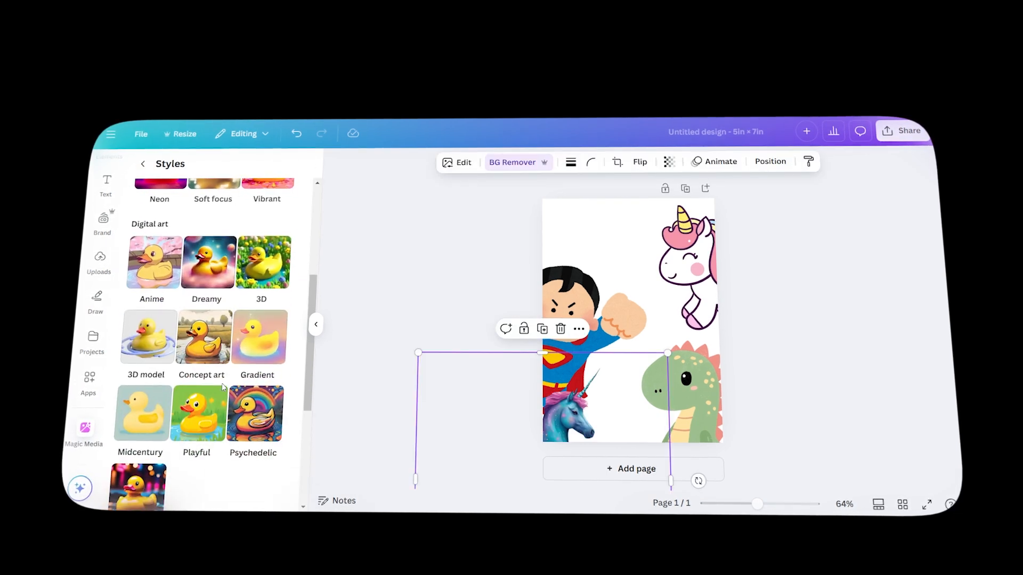
# Generate the unicorn images in the Playful style and place one in the invitation's upper-left corner.
pyautogui.click(206, 414)
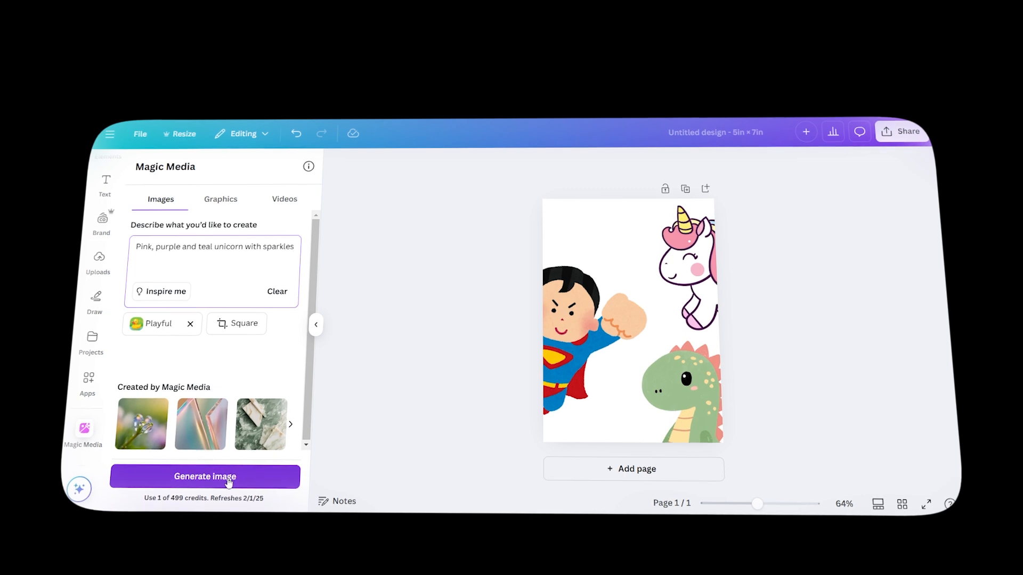
pyautogui.click(229, 477)
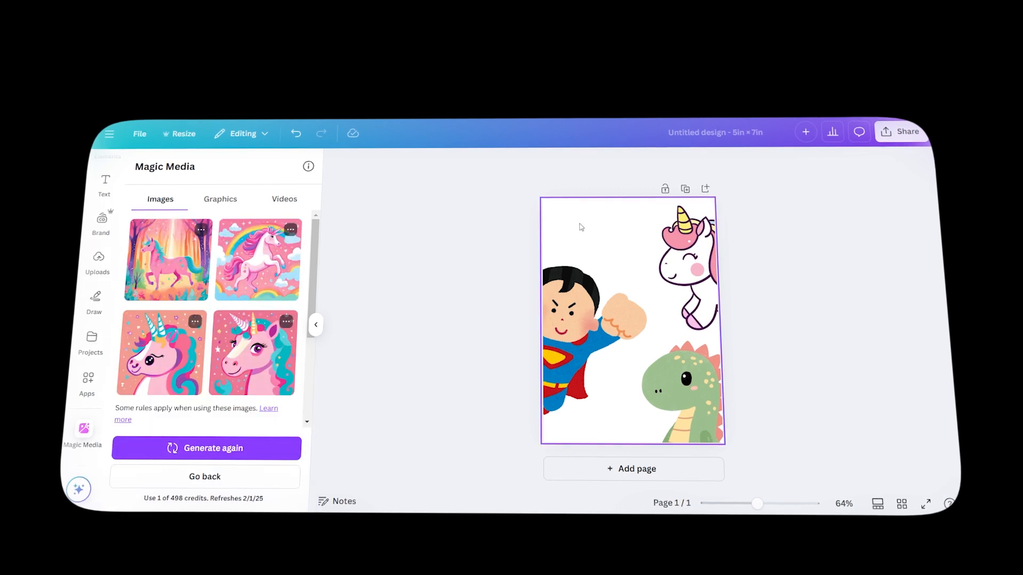
pyautogui.moveTo(261, 354); pyautogui.dragTo(607, 284)
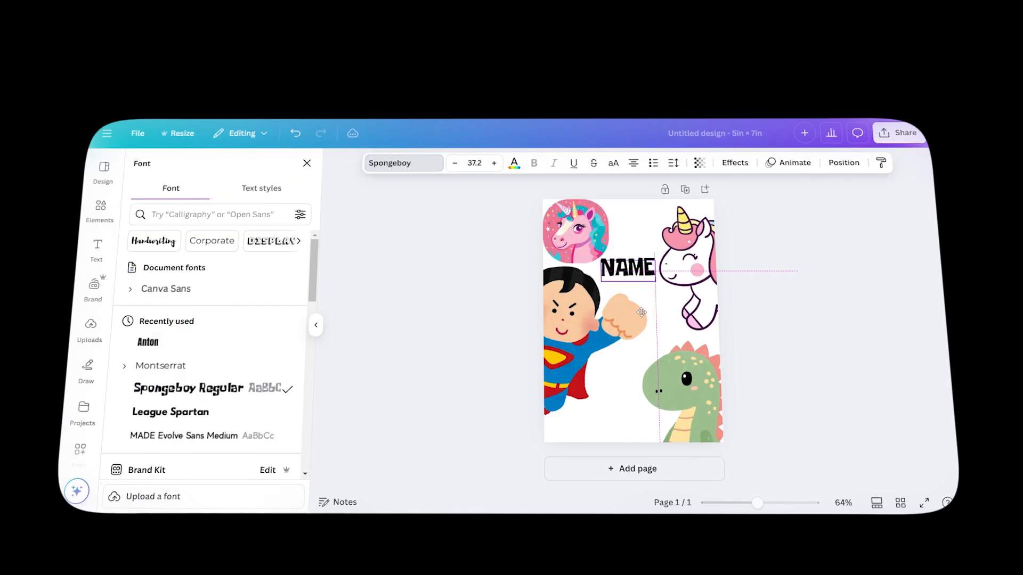
# Add the placeholder texts NAME, TIME, DATE and LOCATION in the Spongeboy font between the invitation's graphics.
pyautogui.click(632, 277)
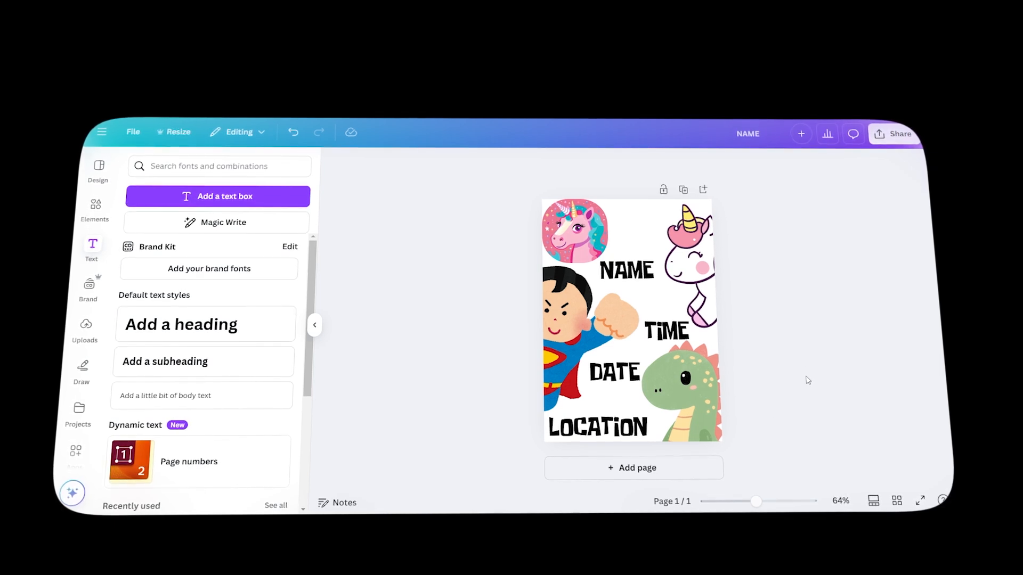
pyautogui.moveTo(805, 334); pyautogui.dragTo(662, 206)
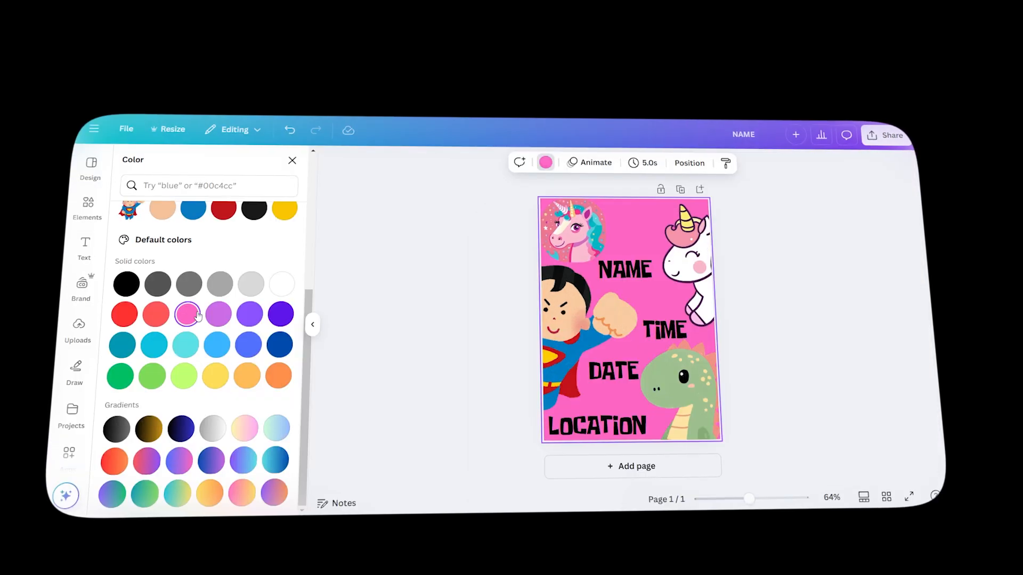
# Try a solid blue background for the invitation and replace it with the pink-to-yellow gradient.
pyautogui.click(247, 345)
pyautogui.click(241, 495)
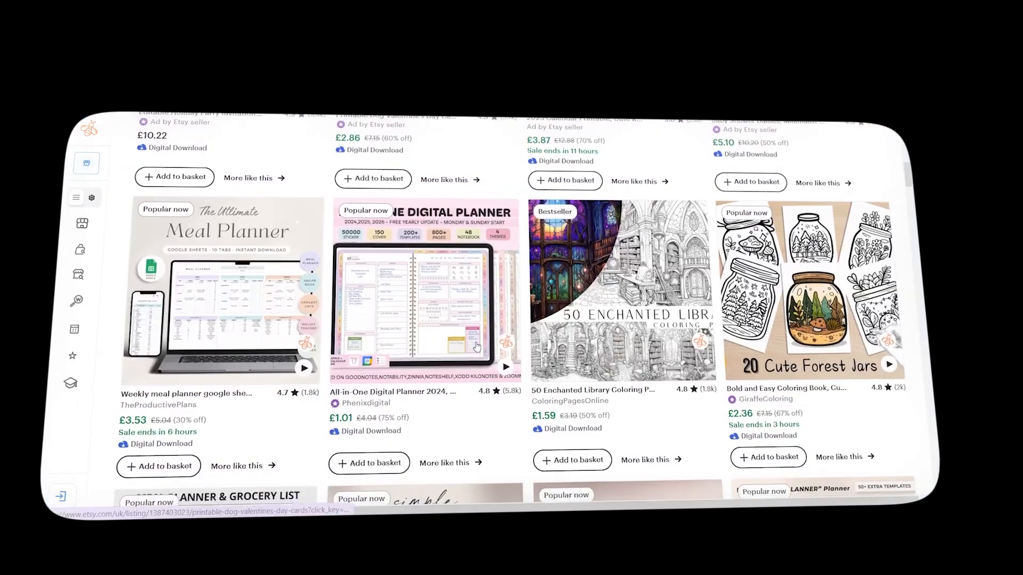
# On Etsy, browse the printable digital download results, including planners, coloring pages and budget sheets.
pyautogui.scroll(-1, 476, 347)
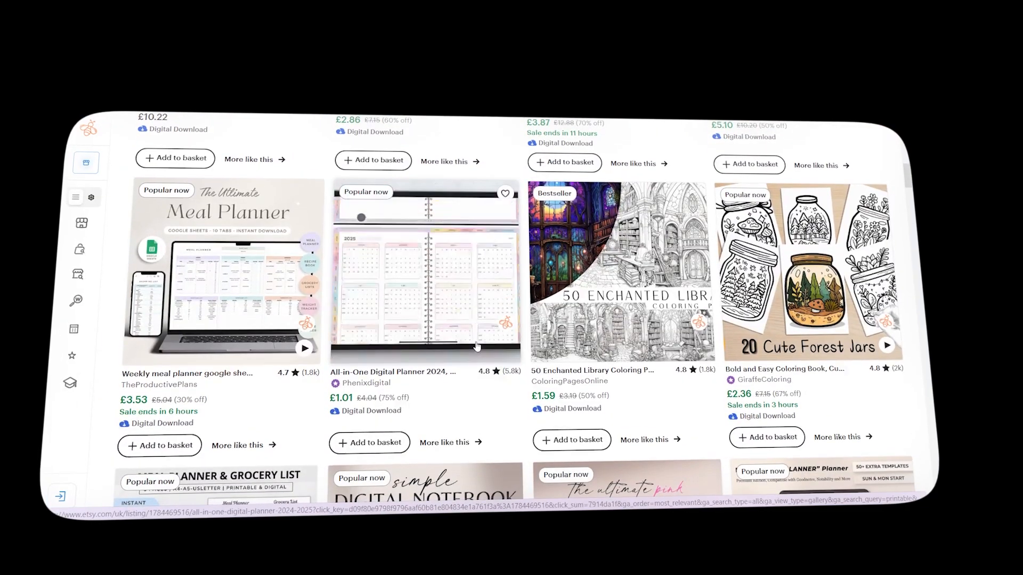
pyautogui.scroll(-5, 477, 346)
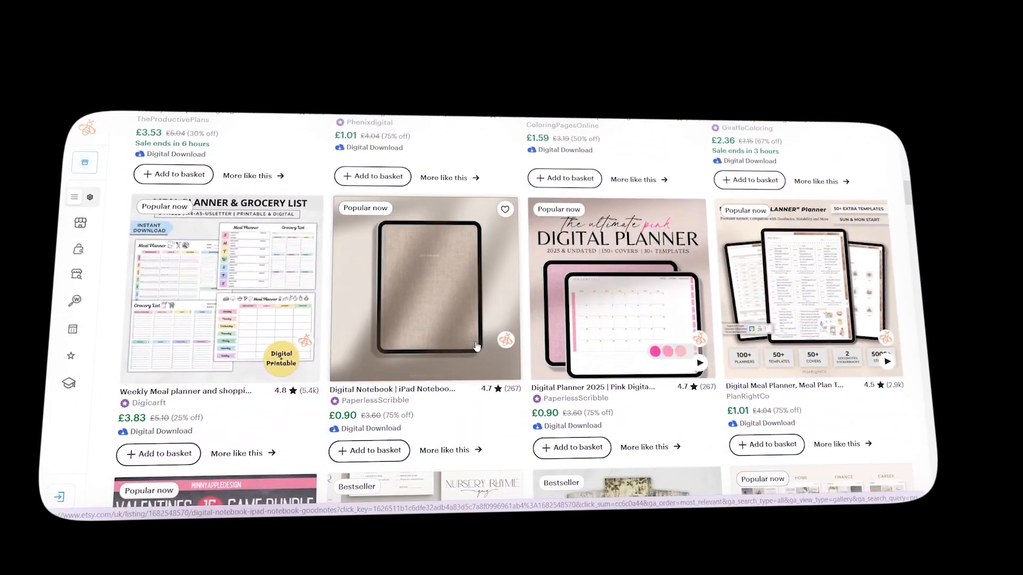
pyautogui.scroll(-8, 477, 346)
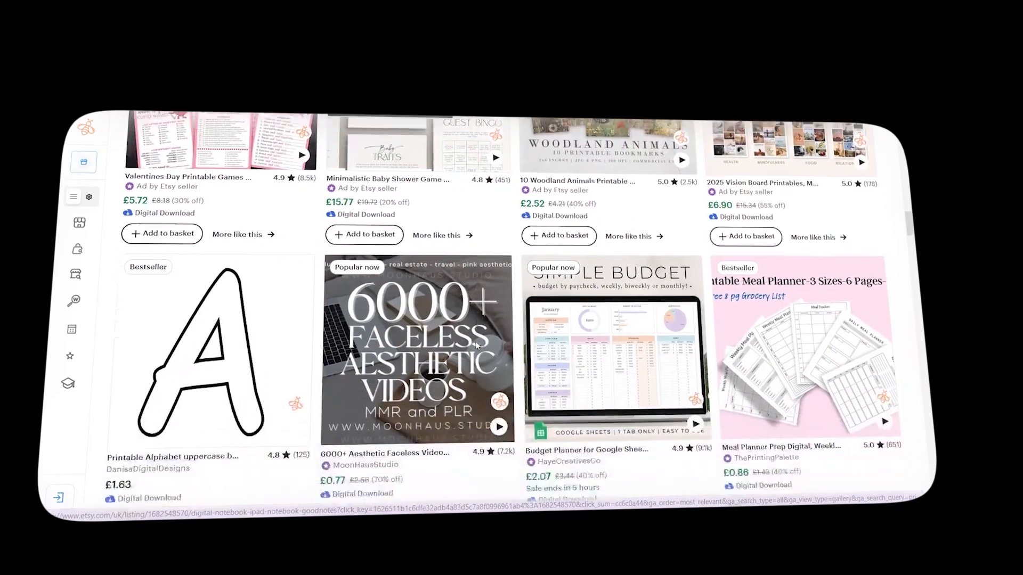
pyautogui.scroll(-5, 476, 346)
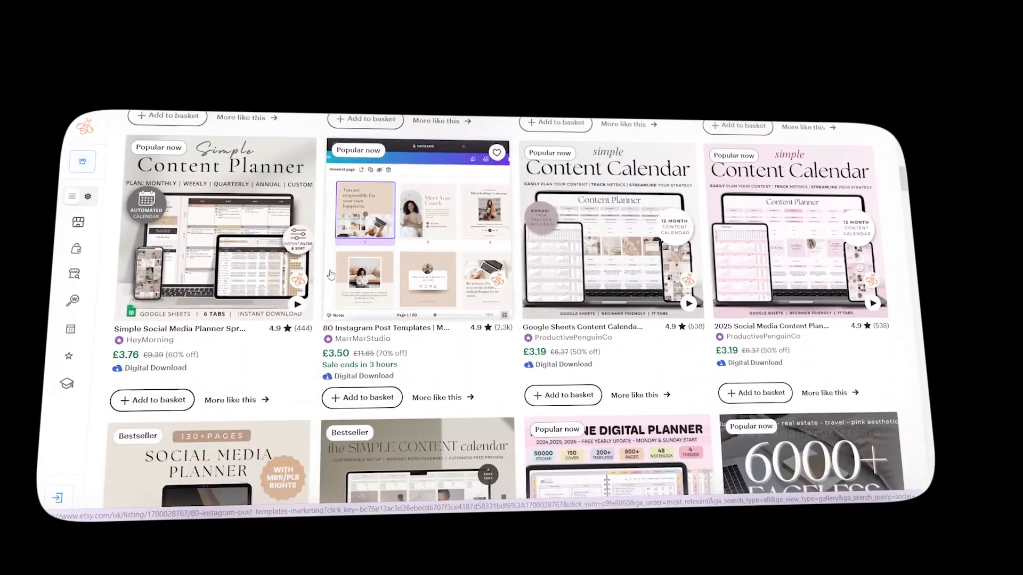